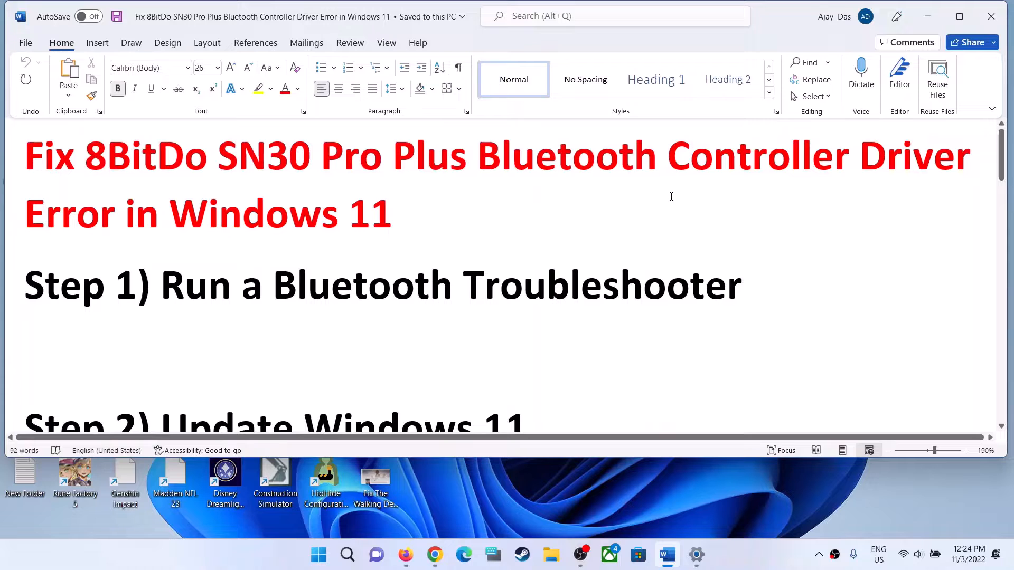
- Highlight the guide's title and the Step 1 heading about the Bluetooth troubleshooter, and minimize the document
left_click_drag(737, 164, 482, 212)
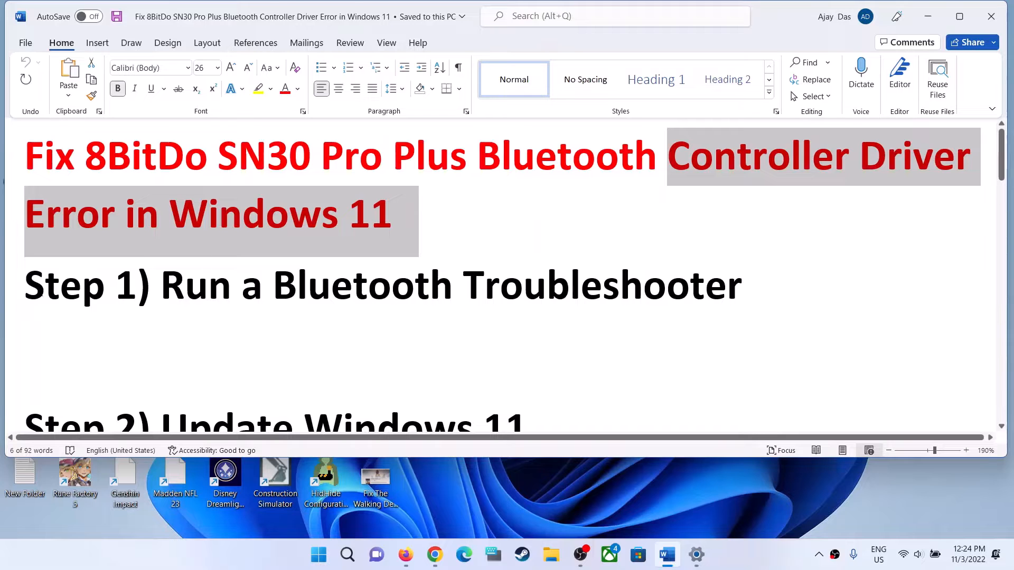
left_click_drag(107, 273, 592, 294)
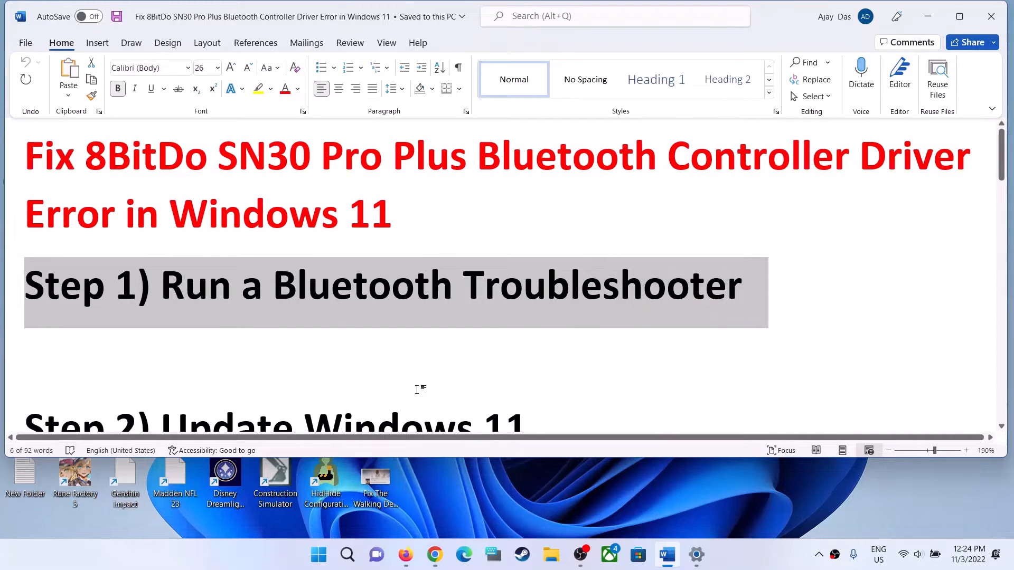
left_click(928, 16)
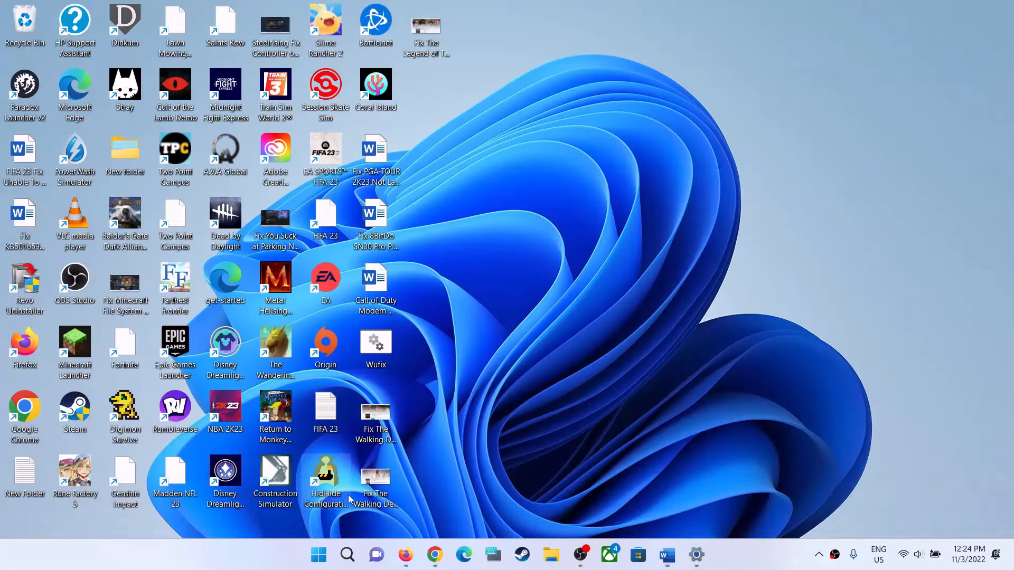
- Switch to Windows Settings and open the Other troubleshooters page under System > Troubleshoot
left_click(318, 554)
left_click(474, 227)
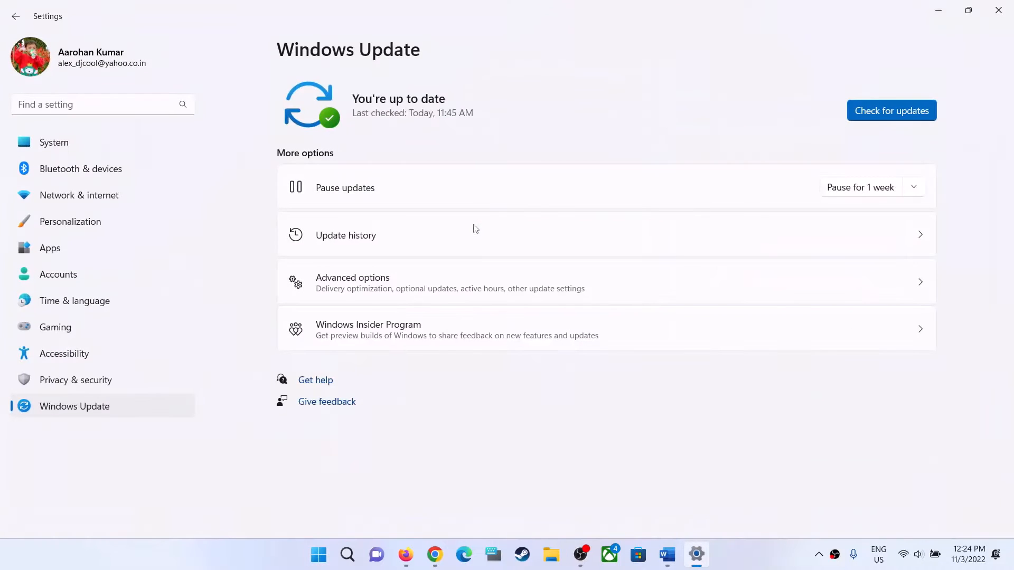
left_click(55, 142)
scroll(428, 390, "down", 3)
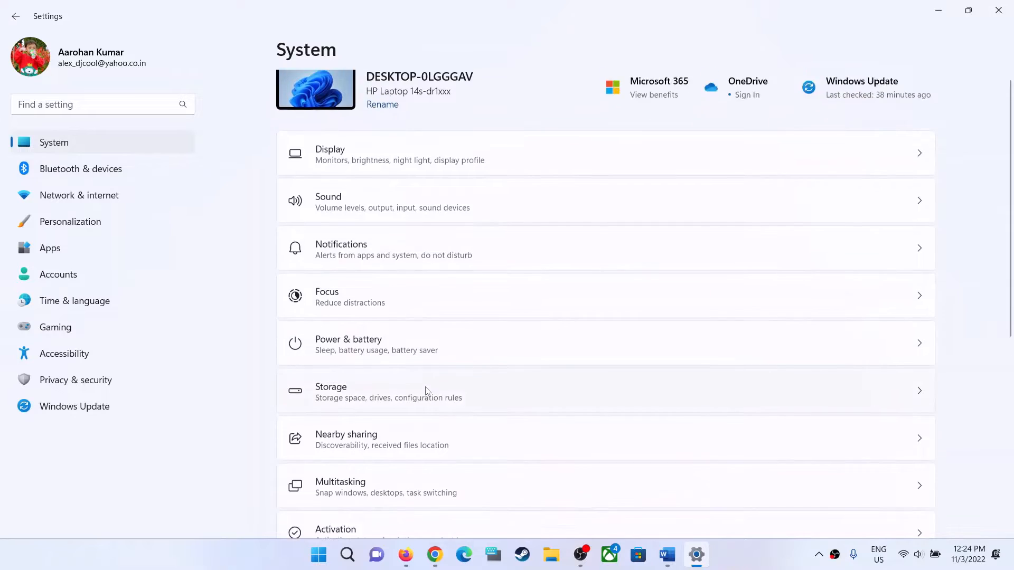
scroll(388, 407, "down", 2)
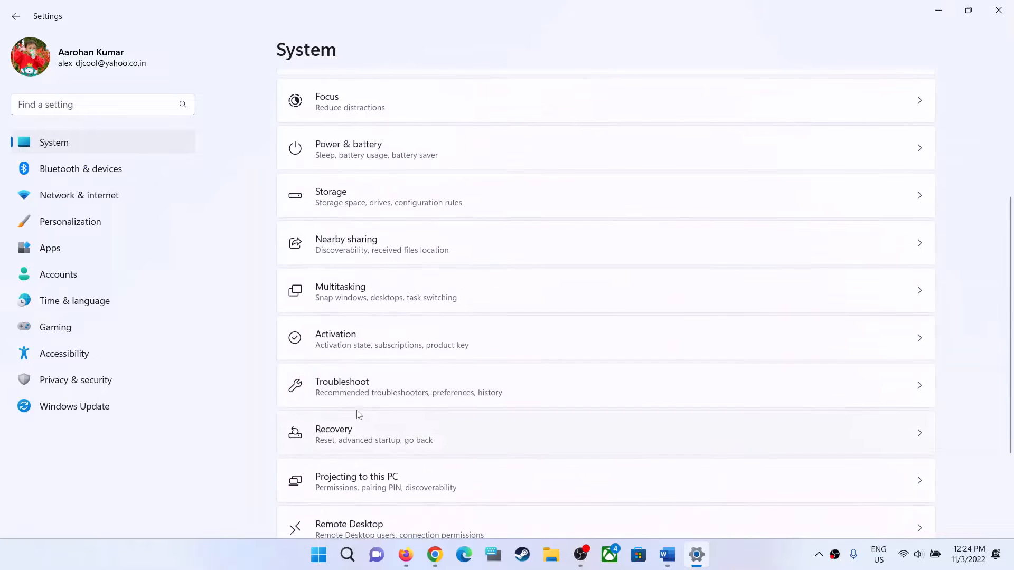
left_click(378, 392)
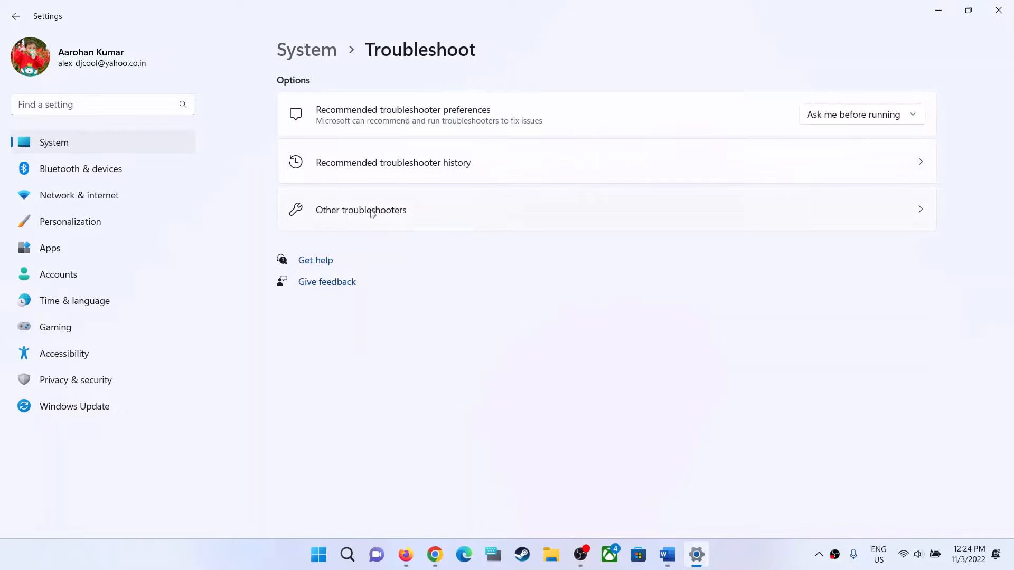
left_click(372, 213)
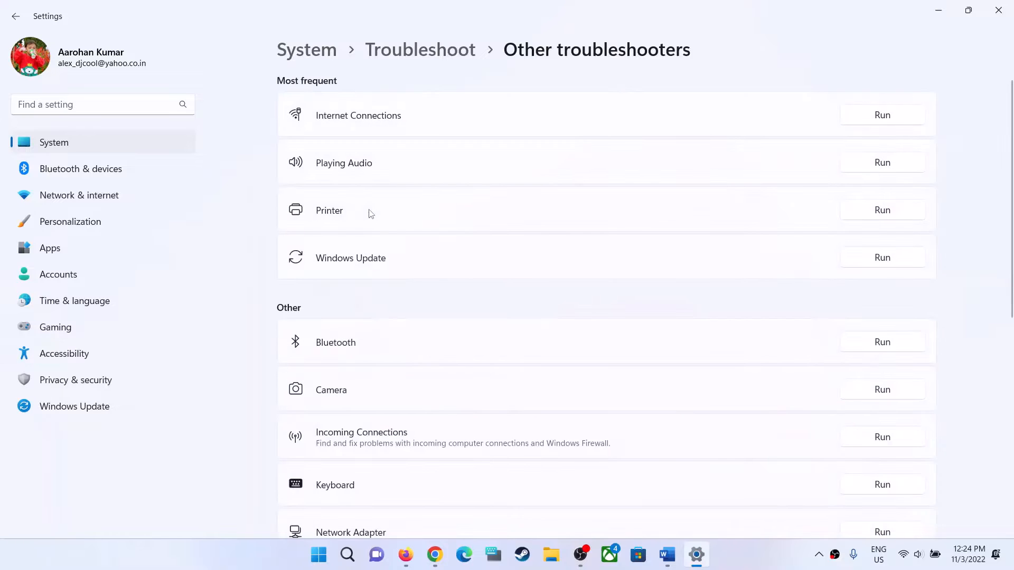
- Run the Bluetooth troubleshooter
scroll(391, 342, "down", 3)
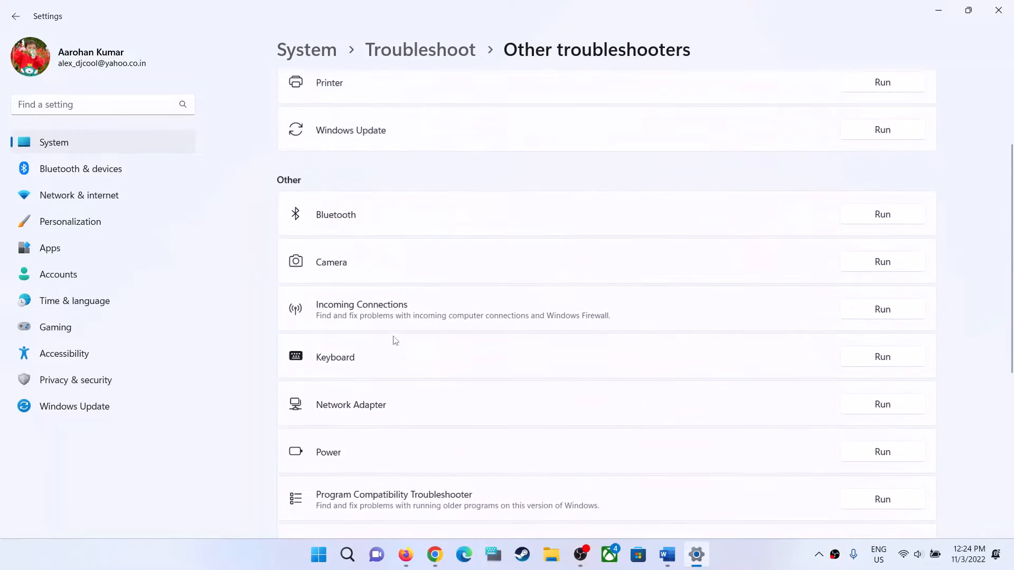
scroll(340, 283, "up", 1)
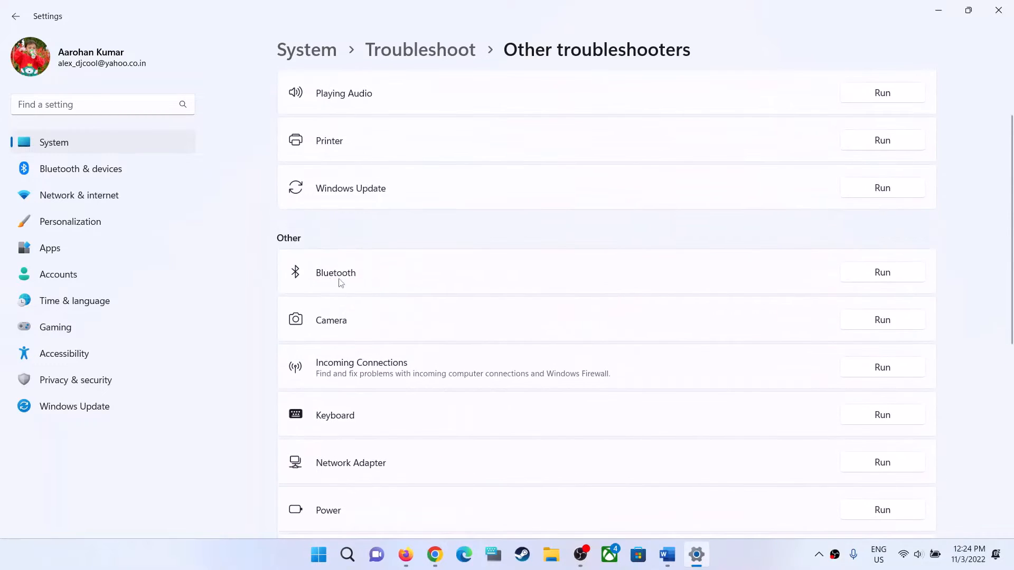
left_click(890, 278)
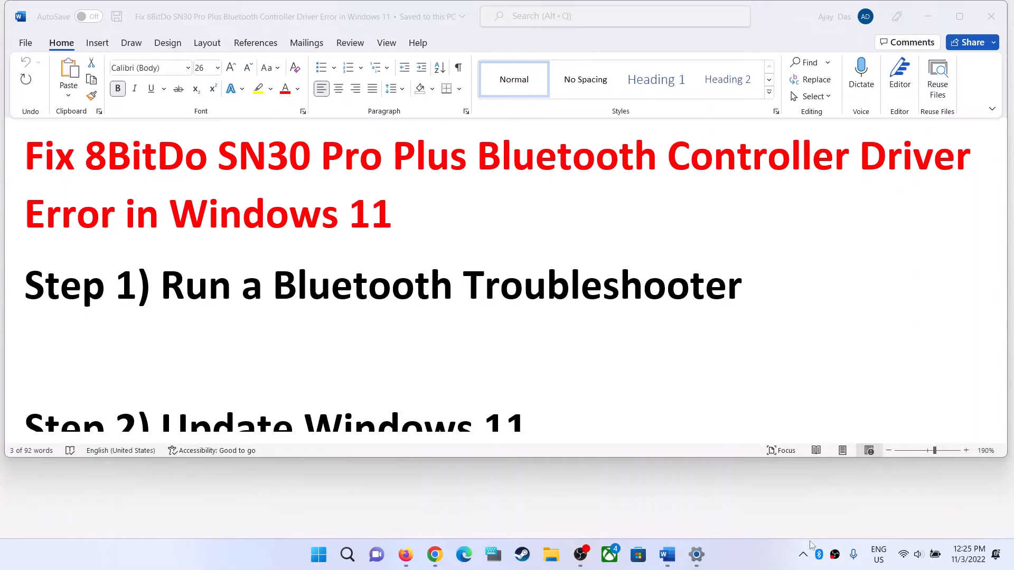
- Highlight "Update Windows 11" under Step 2 of the Word guide and check for updates in Windows Update settings
scroll(269, 302, "down", 2)
left_click(162, 317)
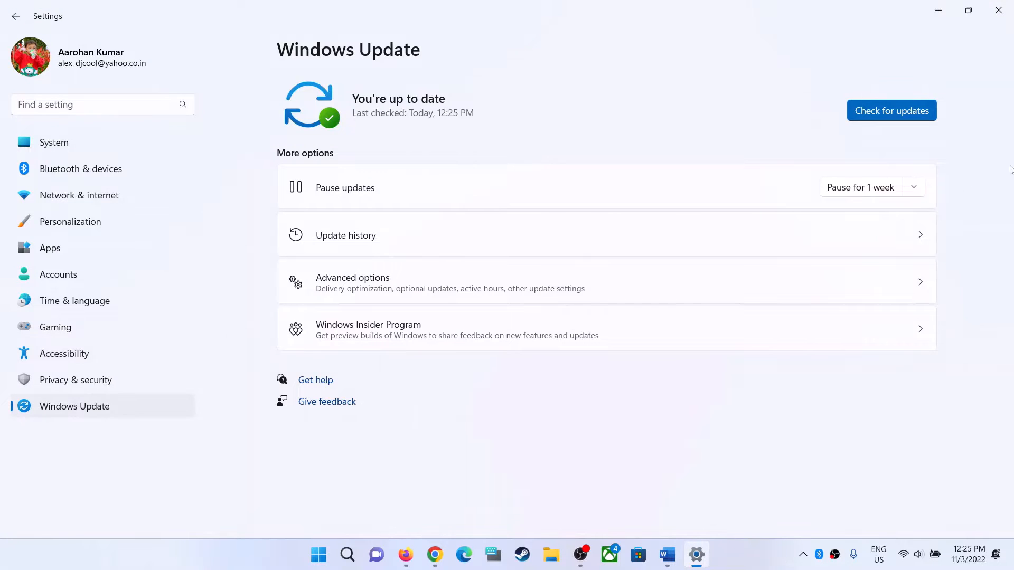
left_click(897, 111)
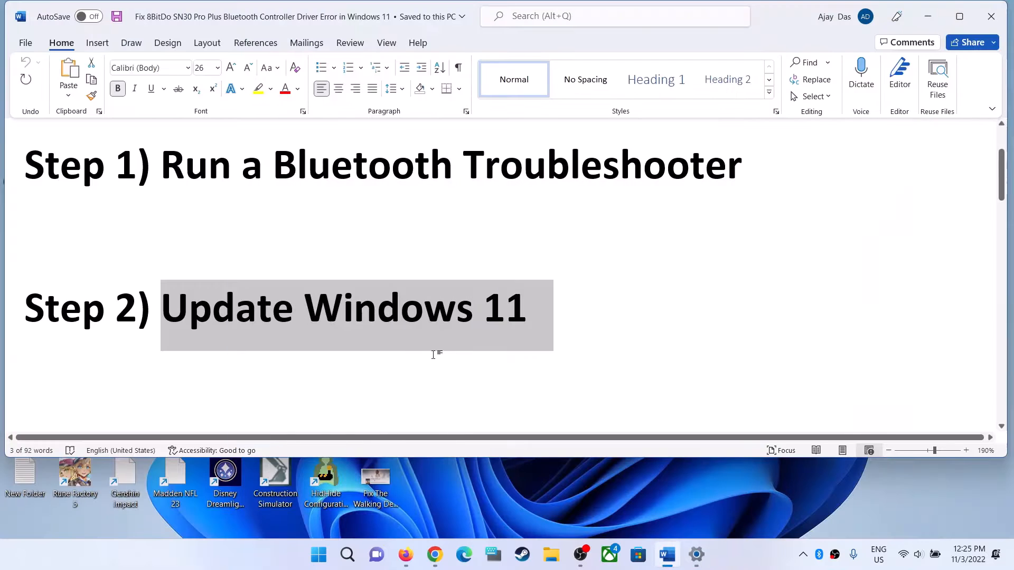
- Highlight the Step 3 instructions in the Word guide about Device Manager and the Bluetooth Support Service
scroll(484, 331, "down", 3)
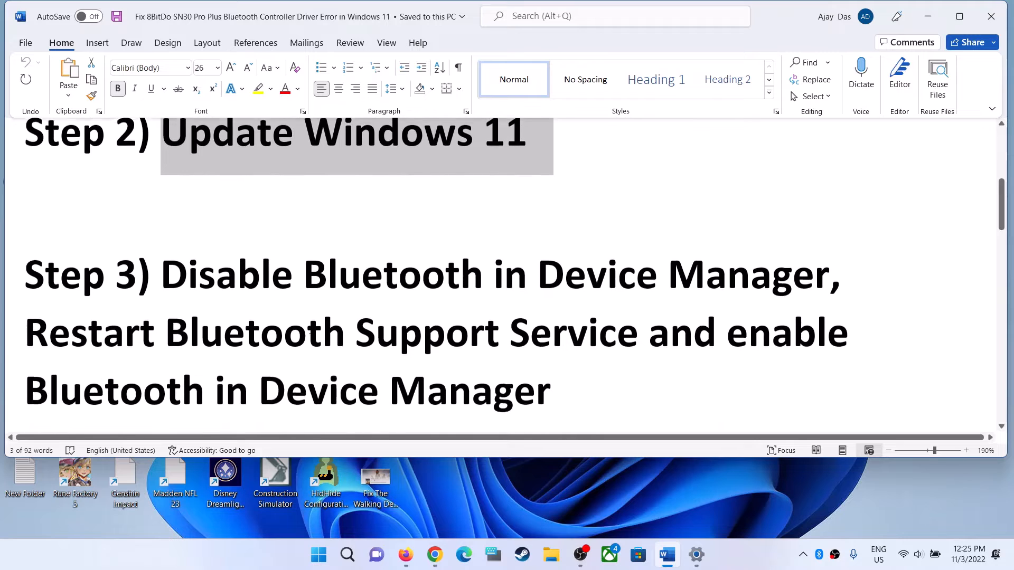
left_click_drag(172, 269, 826, 275)
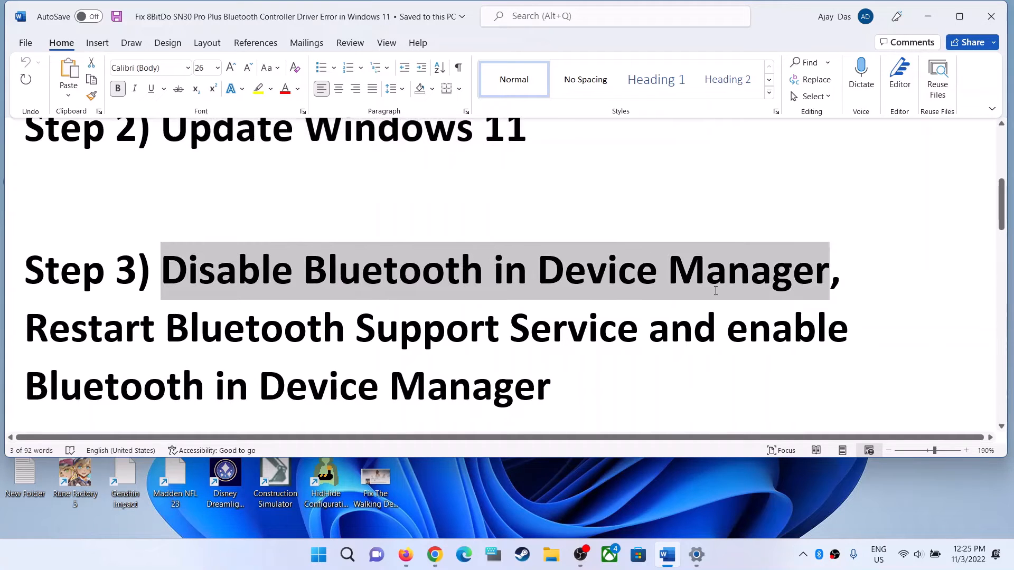
scroll(51, 263, "down", 1)
left_click_drag(51, 265, 576, 330)
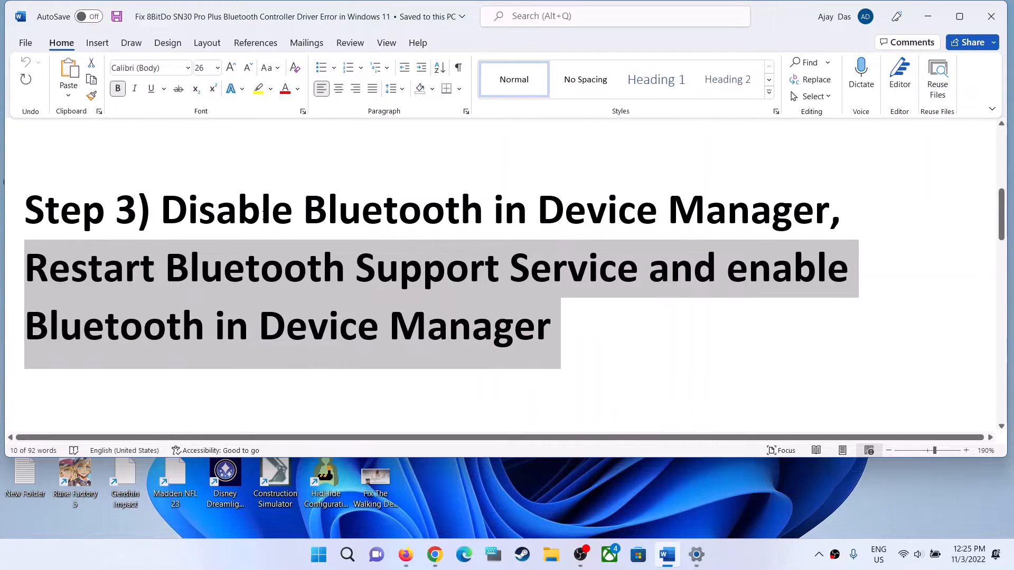
left_click_drag(162, 211, 742, 219)
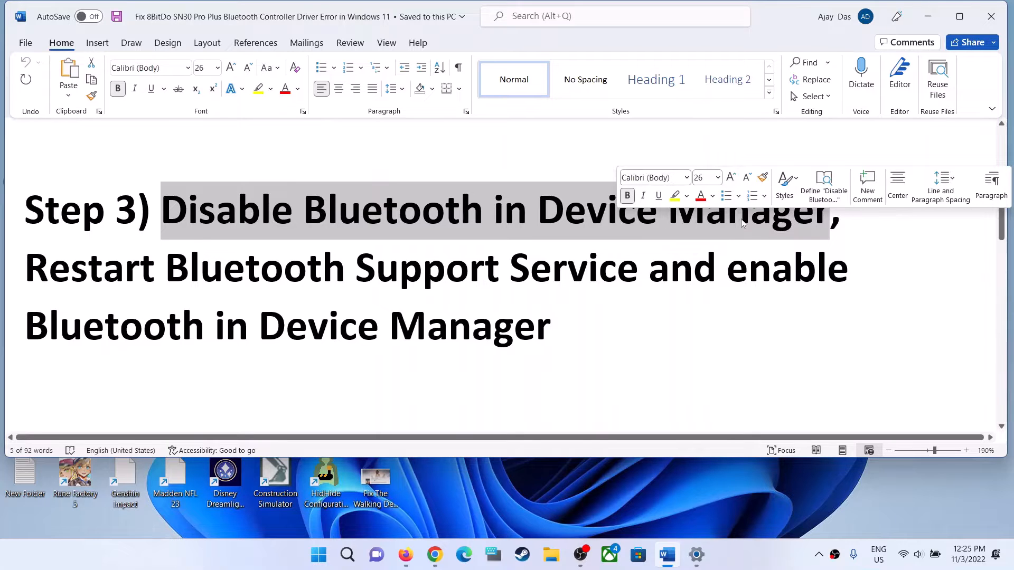
- Open Device Manager, move its window clear of the heading, and expand the Bluetooth category
right_click(318, 562)
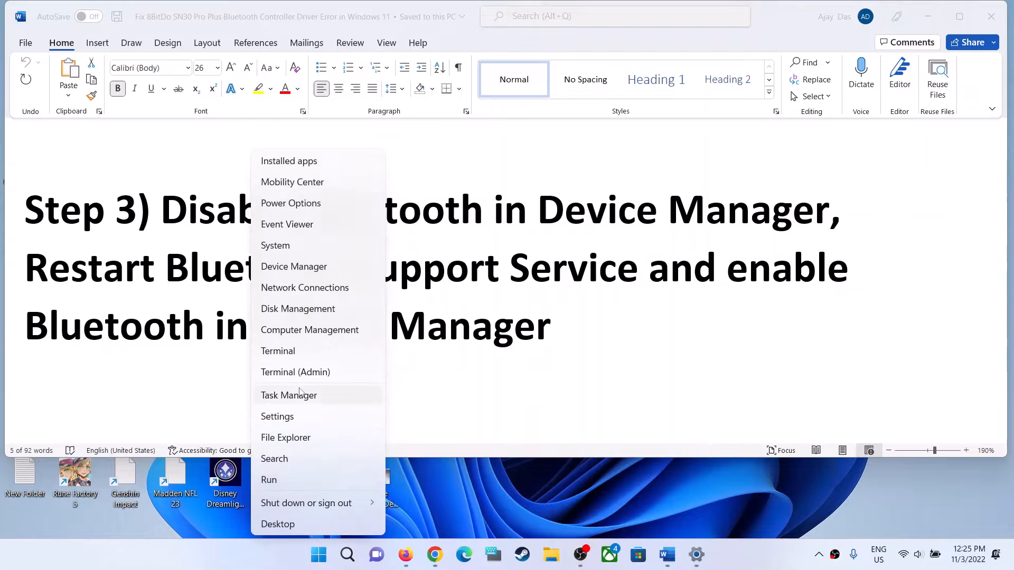
left_click(294, 268)
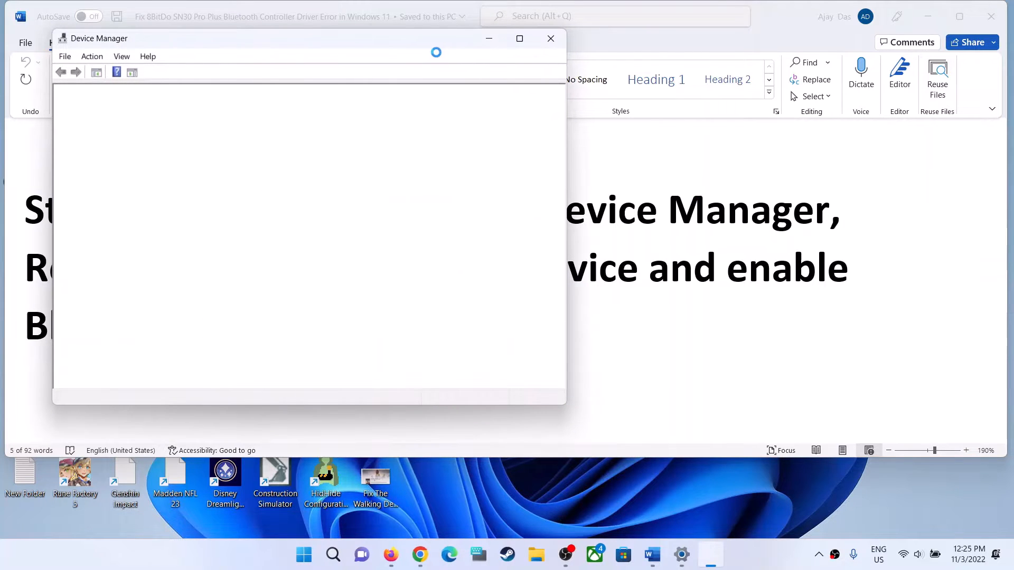
left_click_drag(429, 46, 683, 94)
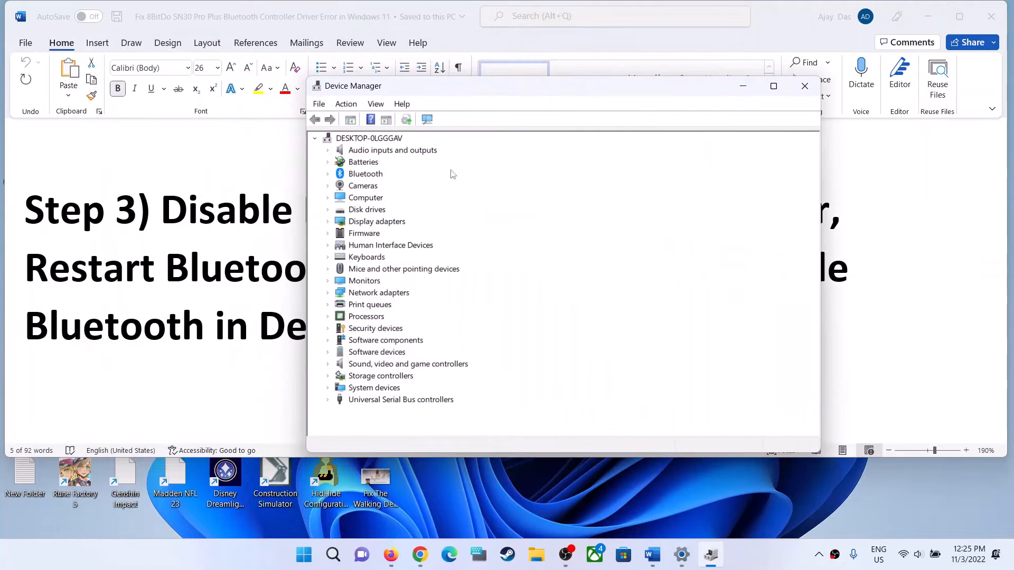
right_click(364, 177)
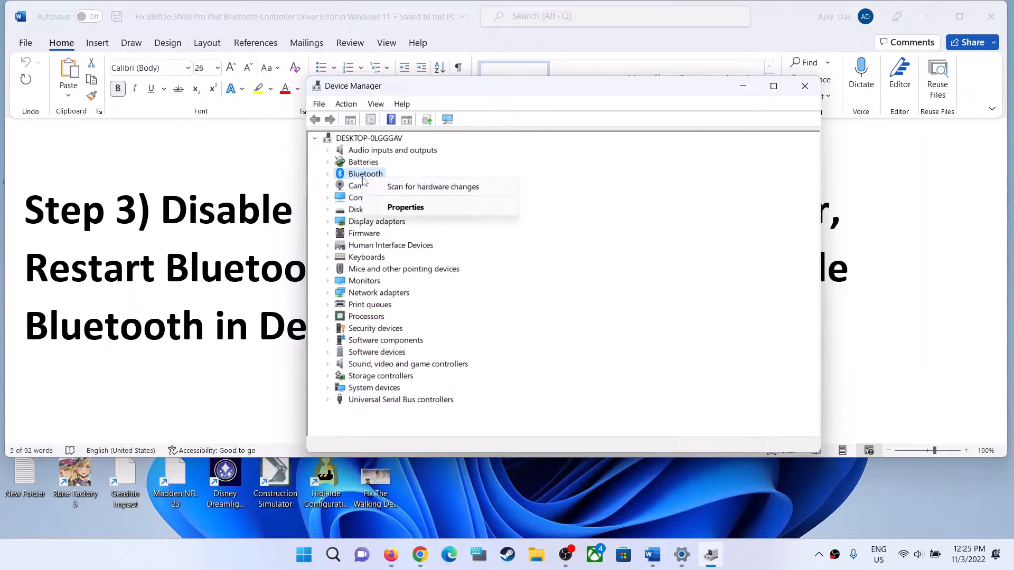
left_click(330, 176)
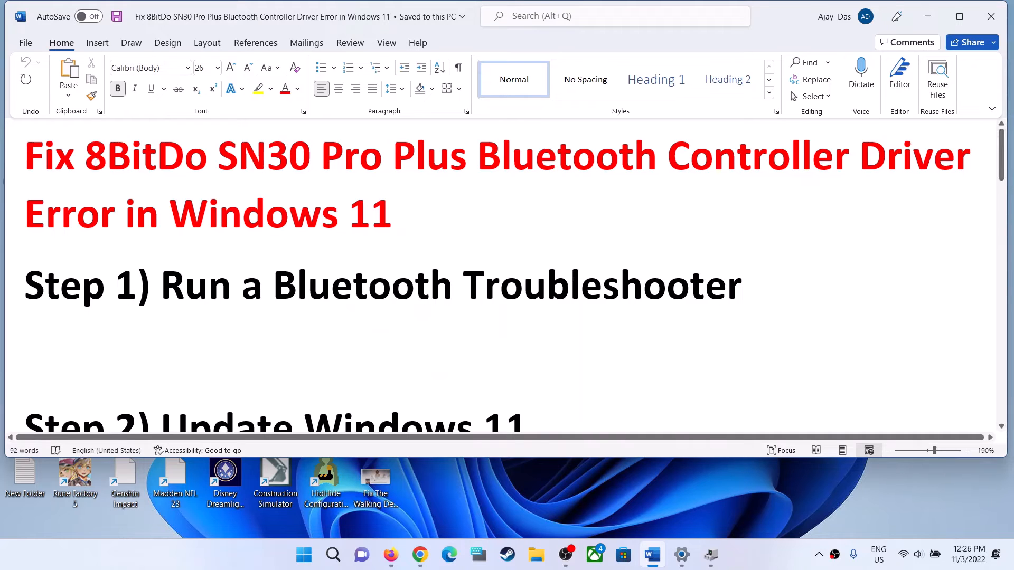
- Highlight "8BitDo SN30 Pro Plus" in the Word guide's title and return to the Step 3 text
left_click_drag(97, 163, 476, 157)
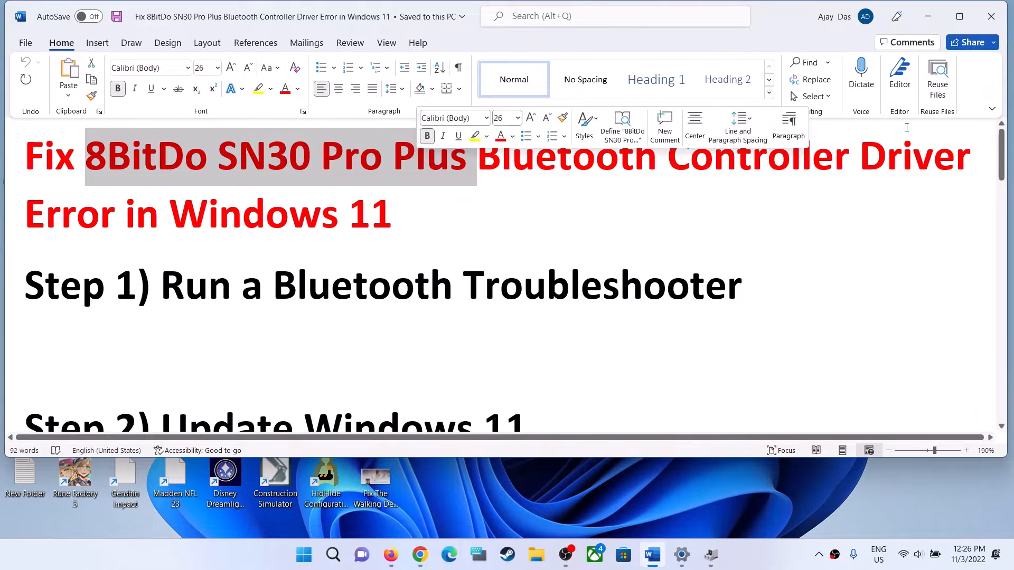
scroll(502, 287, "down", 3)
scroll(502, 287, "down", 3)
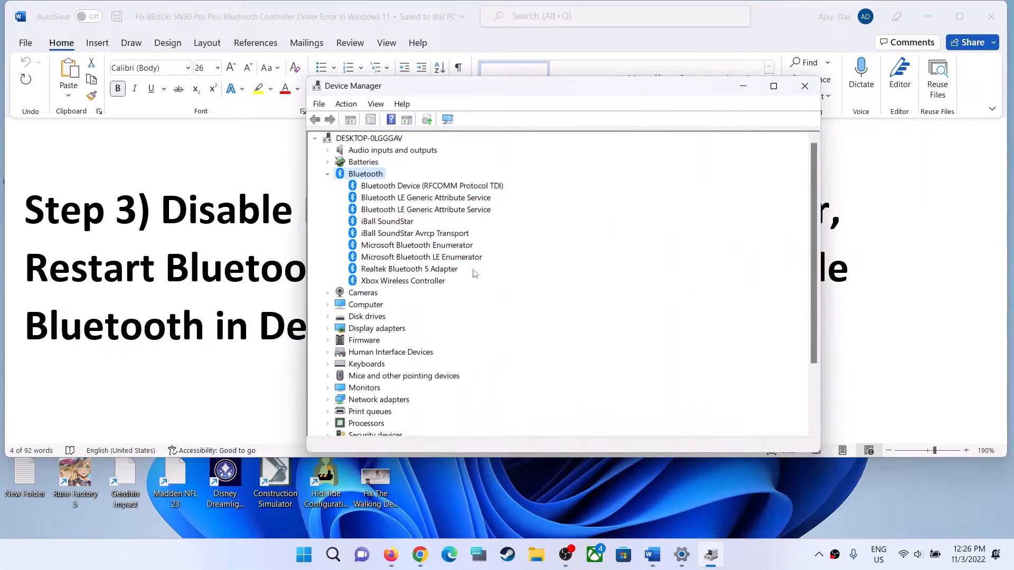
- Disable the Xbox Wireless Controller Bluetooth device in Device Manager and confirm the disabling
left_click(402, 281)
right_click(400, 286)
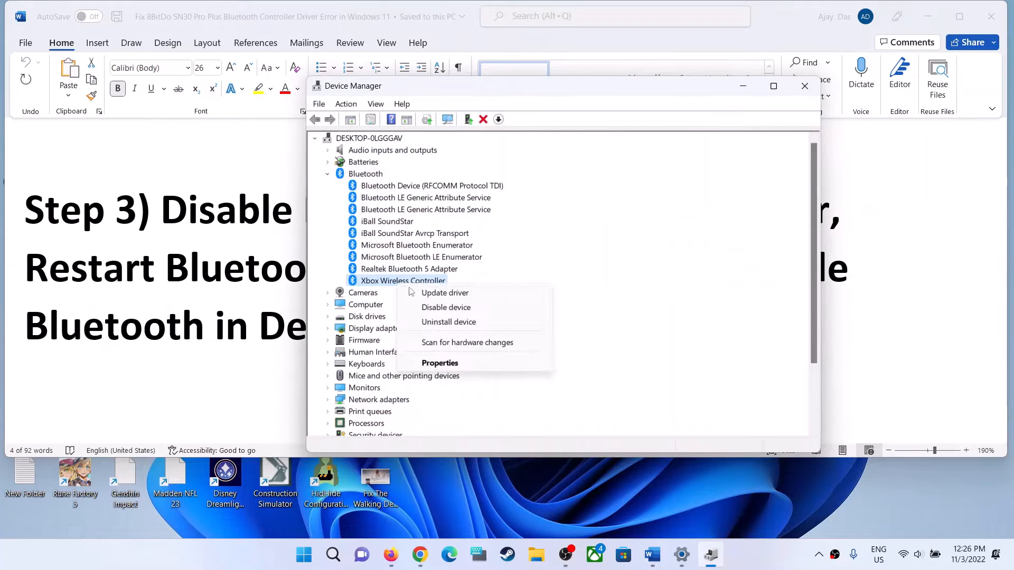
left_click(446, 309)
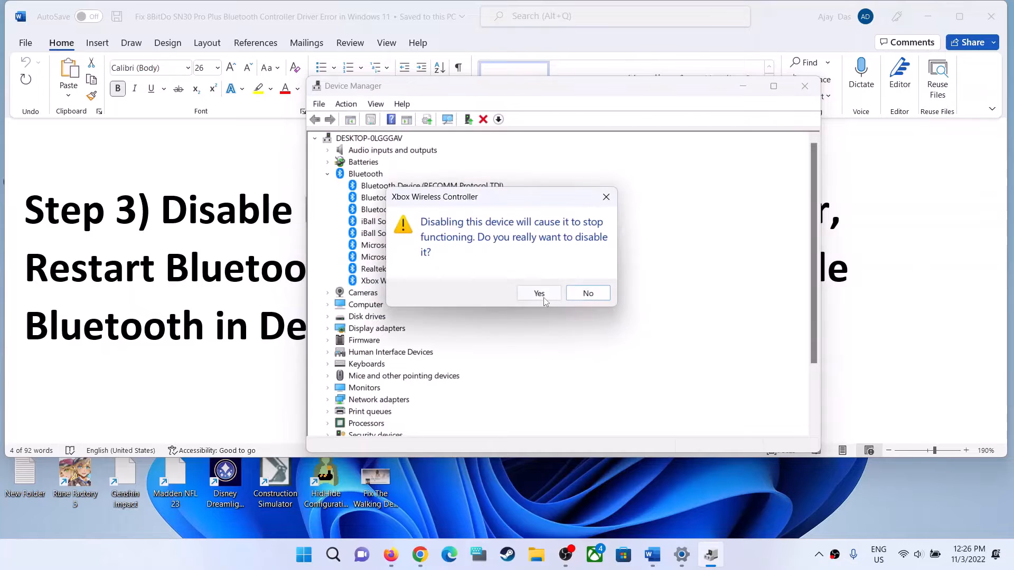
left_click(539, 293)
- Highlight "Restart Bluetooth Support Service" in the Word guide and open the Windows Services app
left_click(262, 299)
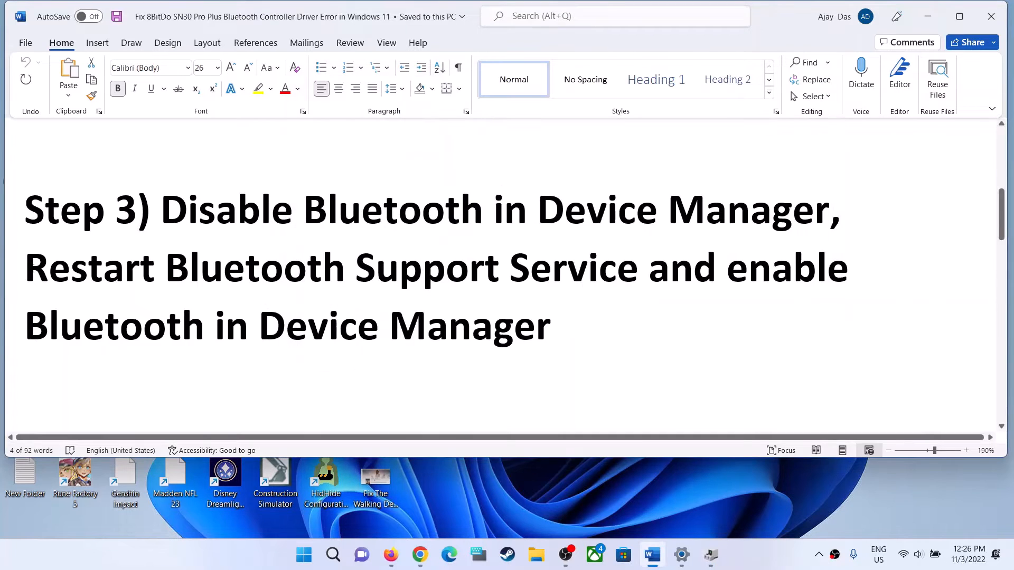
left_click_drag(27, 263, 642, 297)
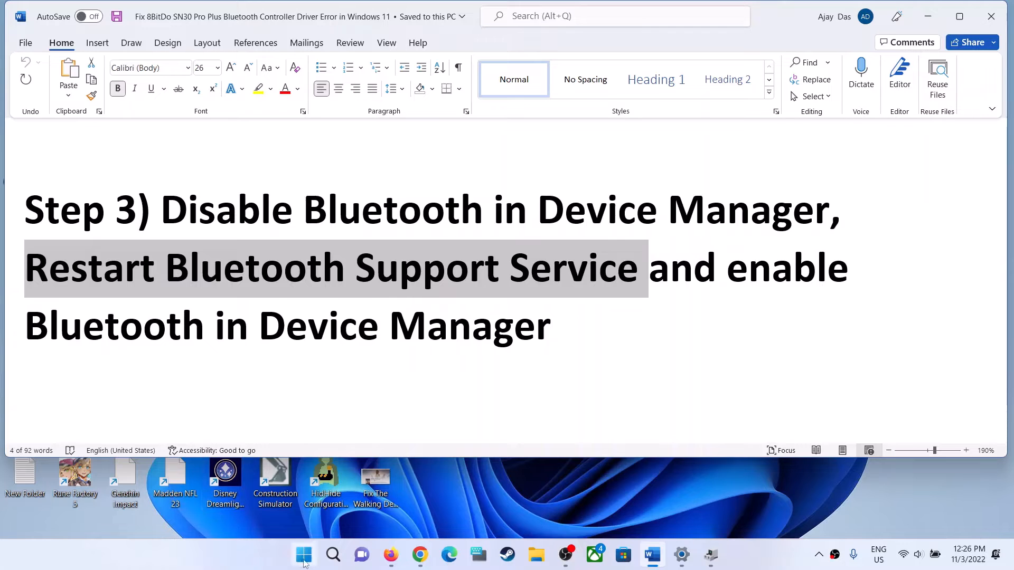
left_click(304, 555)
type("services")
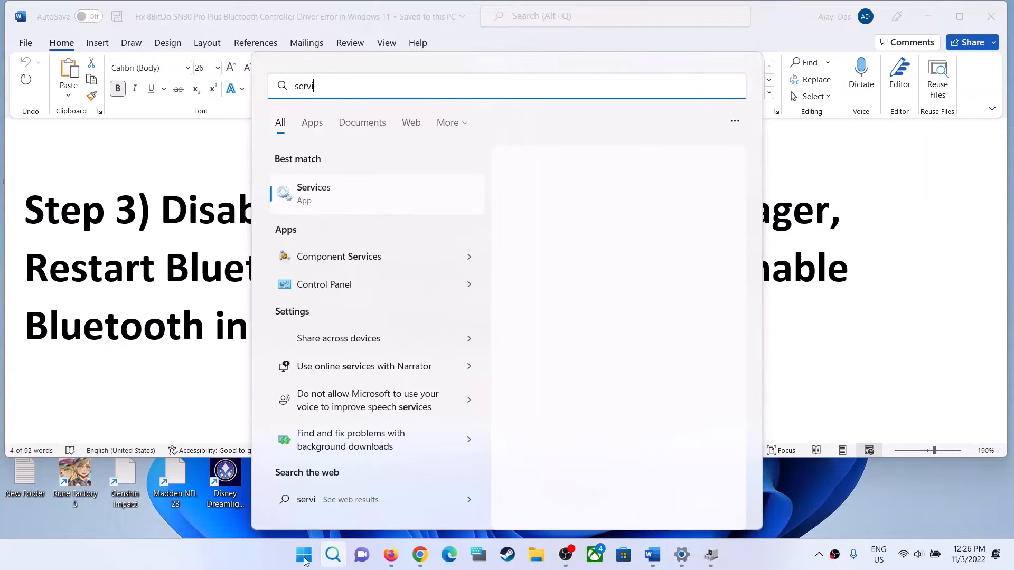
left_click(304, 188)
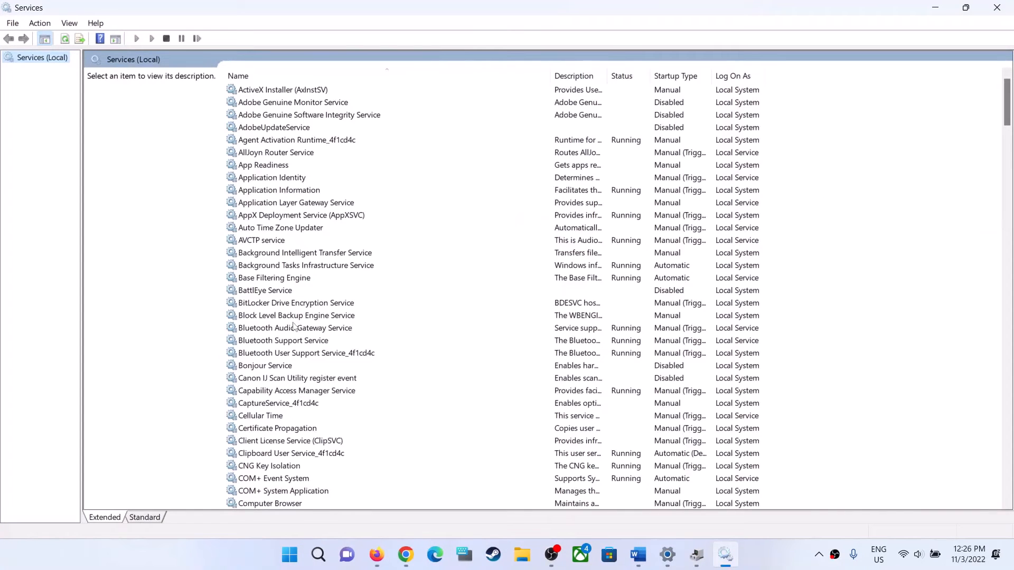
- Open the properties of the Bluetooth Support Service and set its startup type to Automatic
left_click(292, 317)
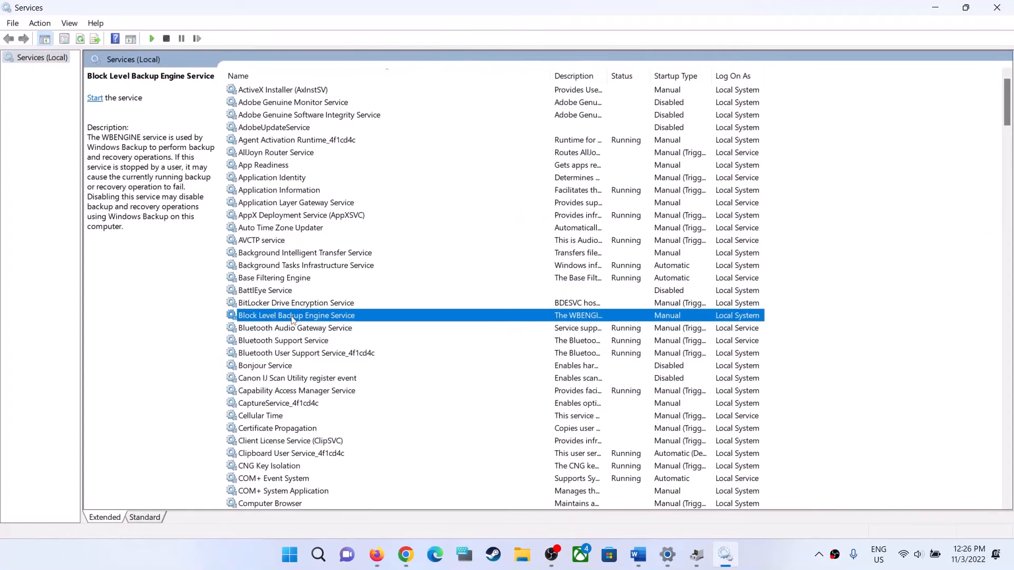
key("Down")
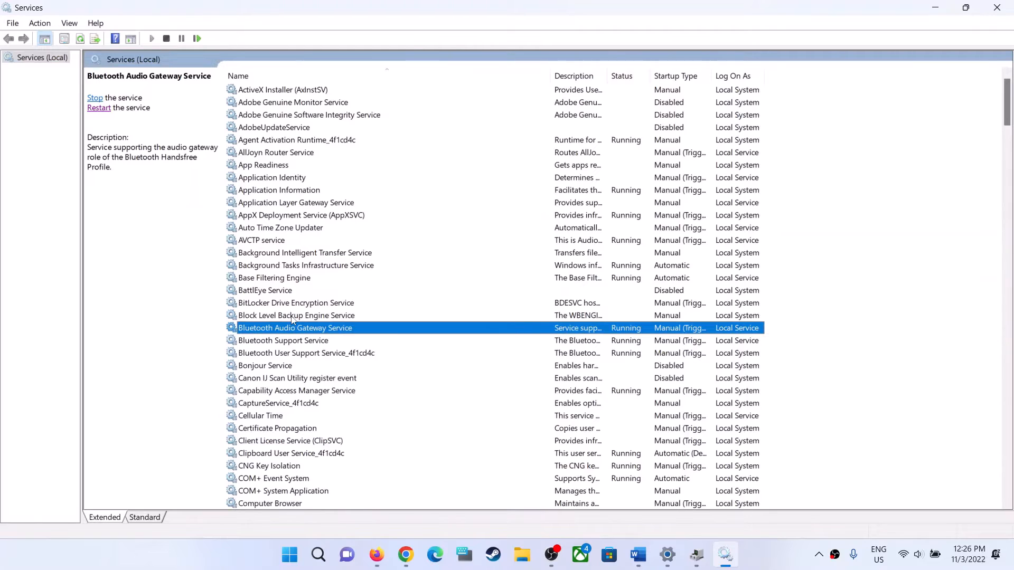
left_click(281, 340)
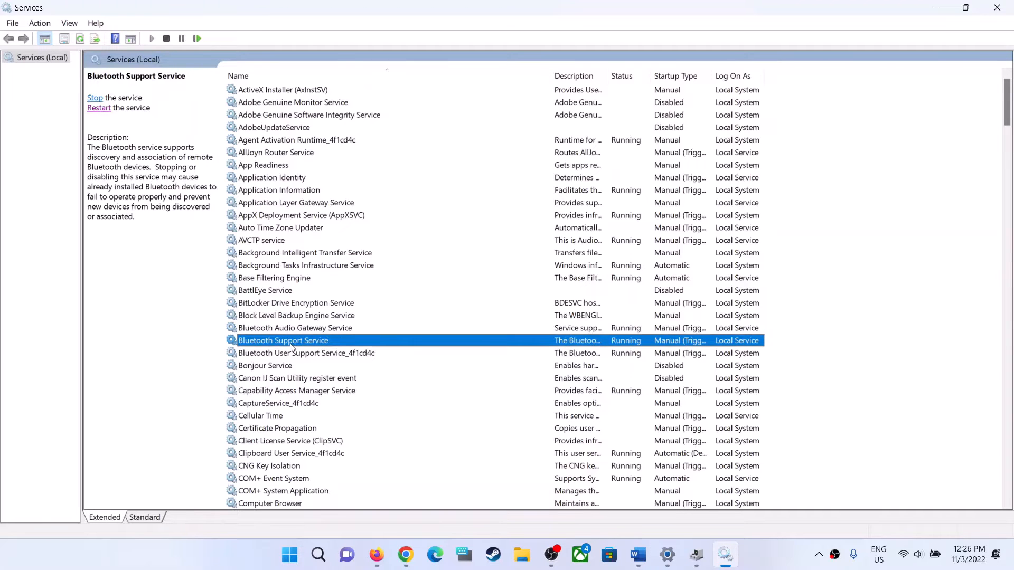
double_click(290, 344)
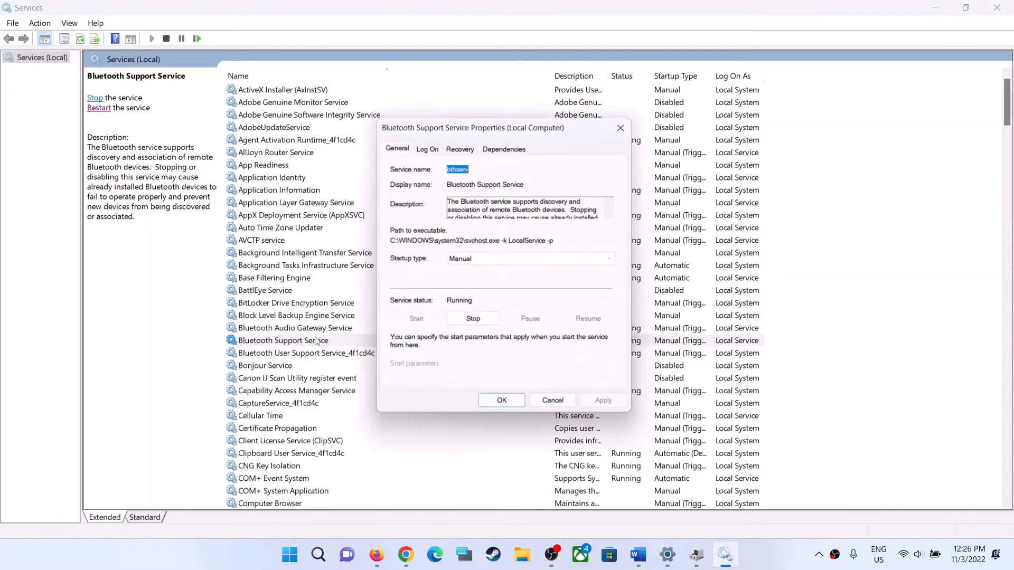
left_click(481, 261)
left_click(471, 281)
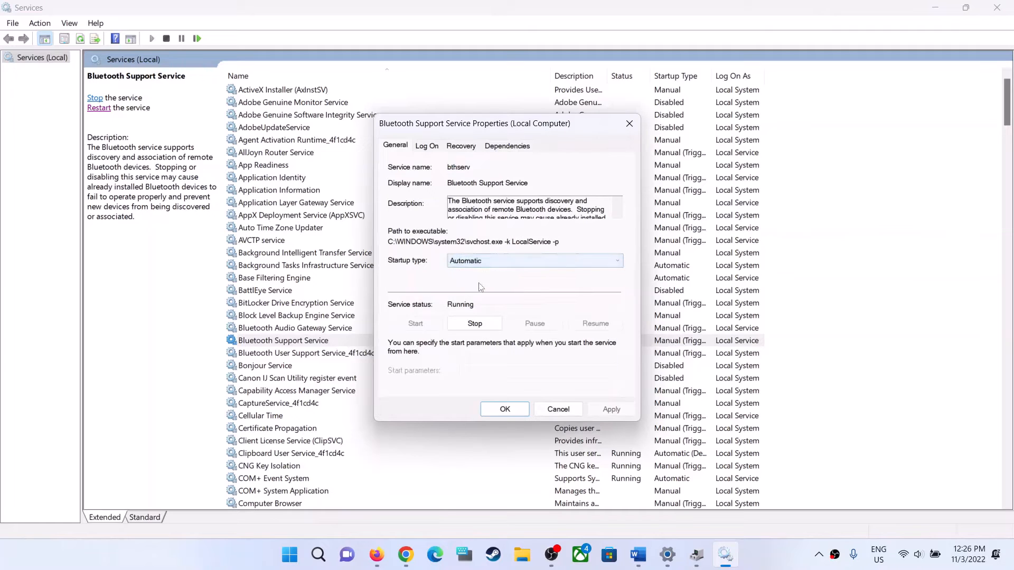
- Apply the Automatic startup type, restart the Bluetooth Support Service together with its dependent service, and close Services
left_click(606, 409)
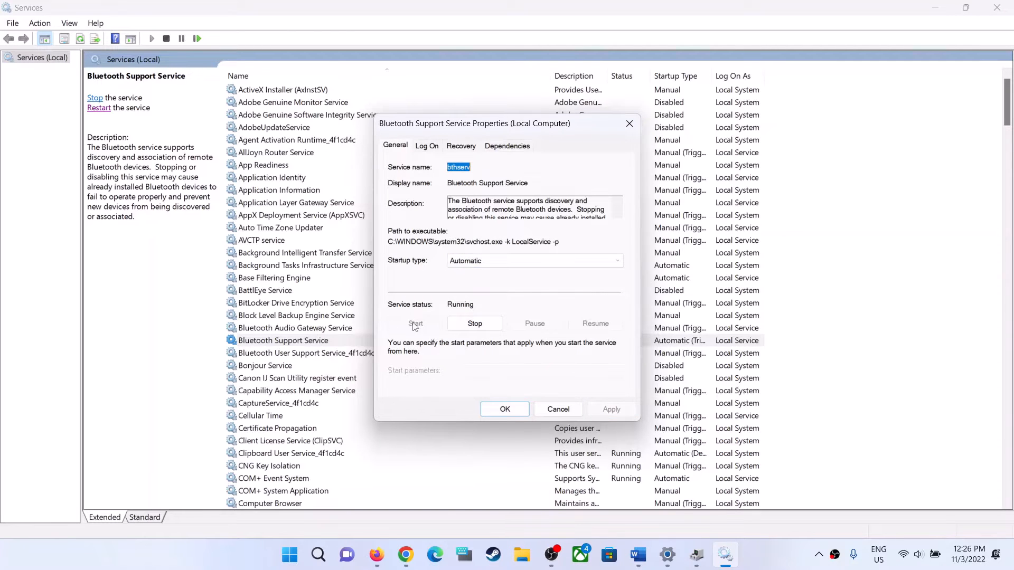
left_click(502, 410)
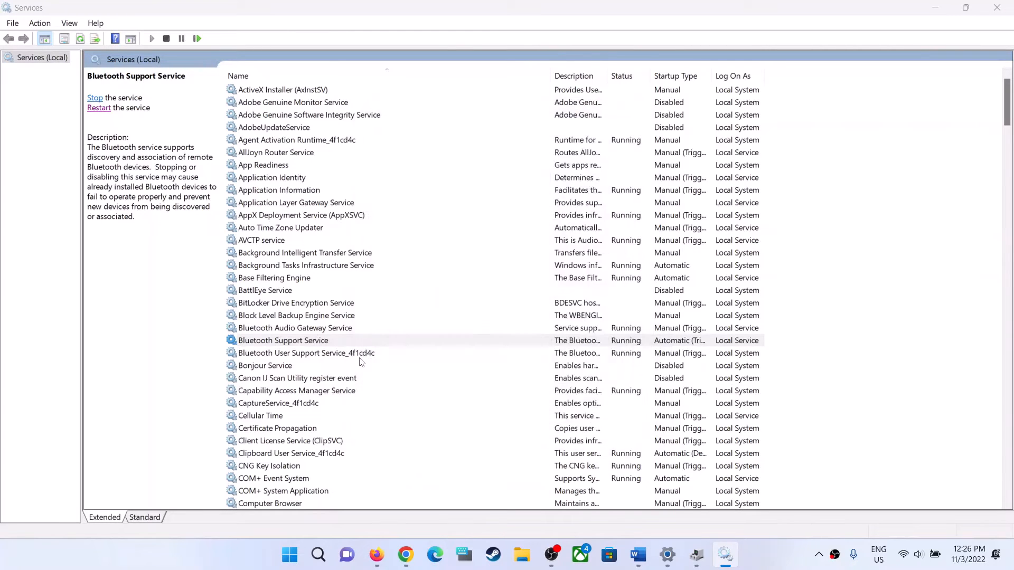
left_click(107, 111)
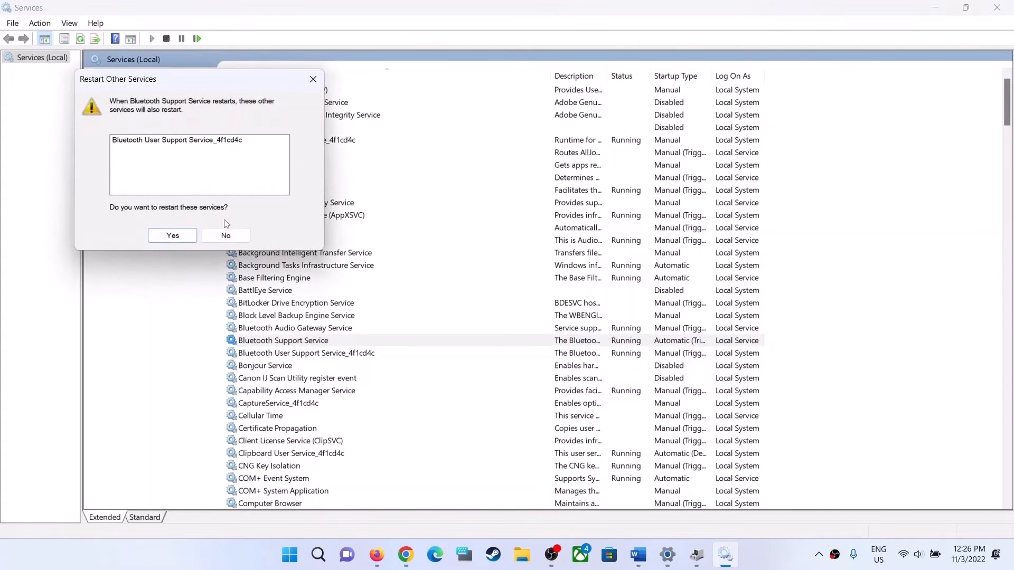
left_click(171, 236)
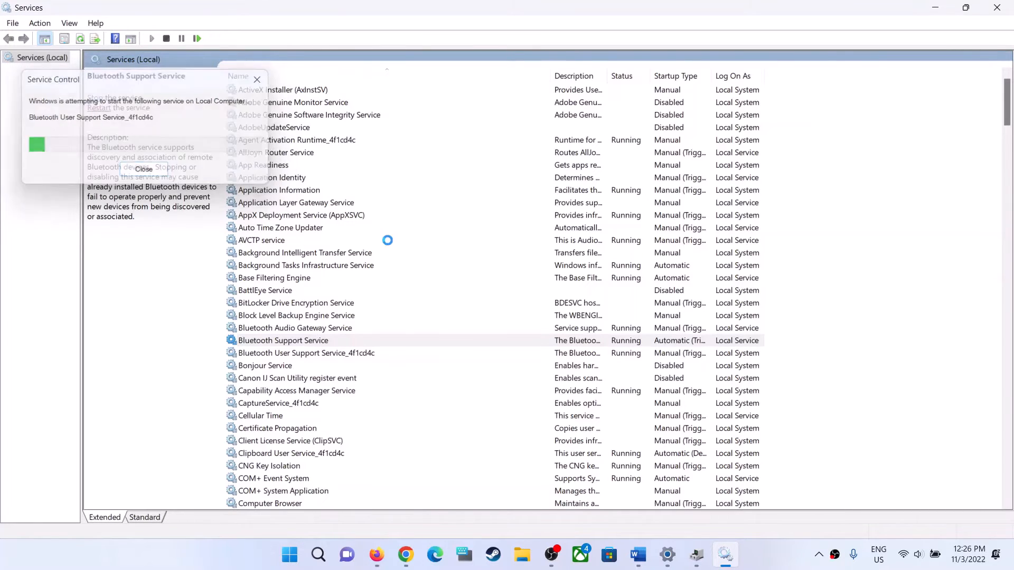
left_click(997, 7)
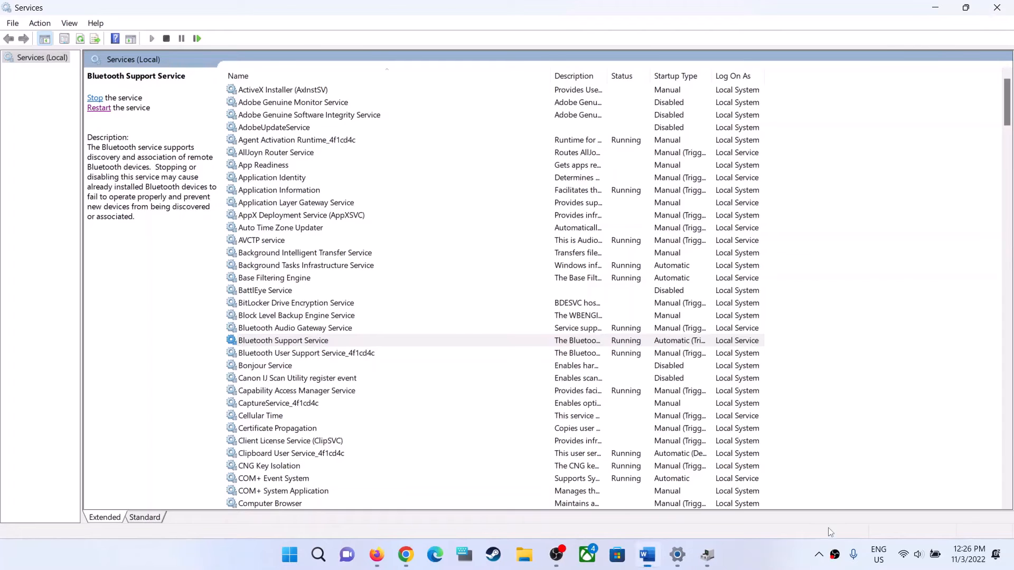
- Switch to Device Manager and enable the Xbox Wireless Controller Bluetooth device
left_click(716, 562)
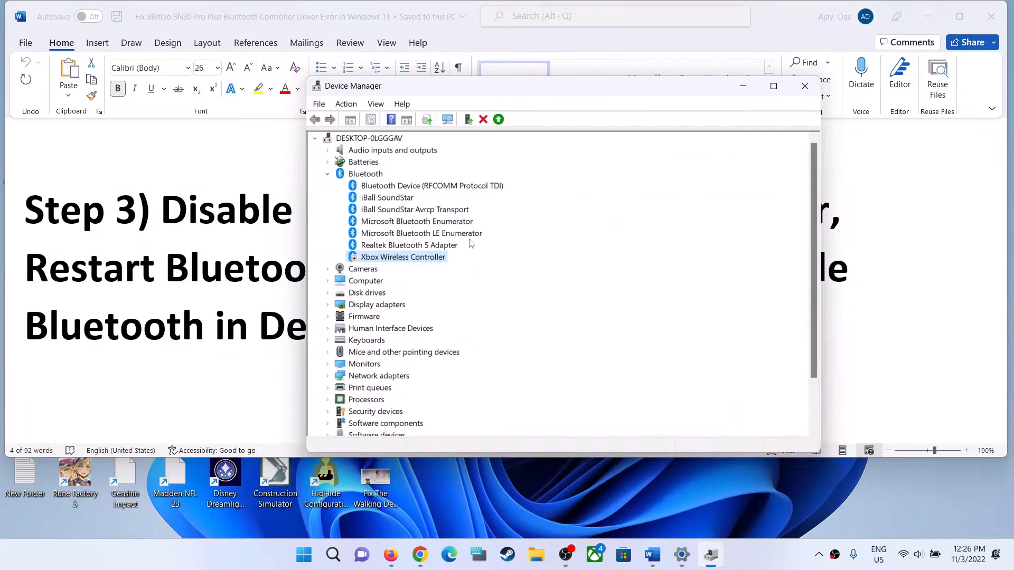
right_click(393, 260)
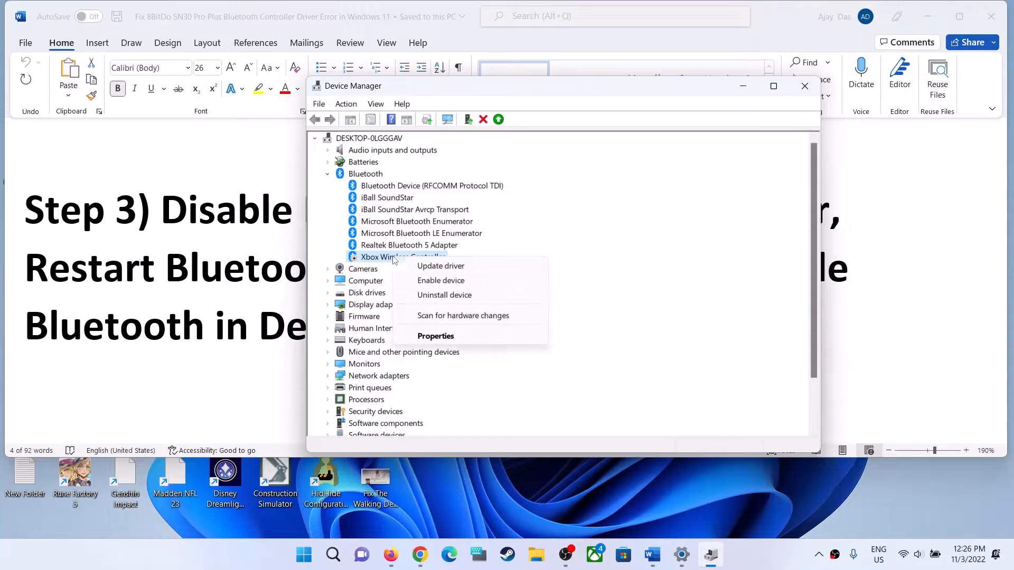
left_click(429, 281)
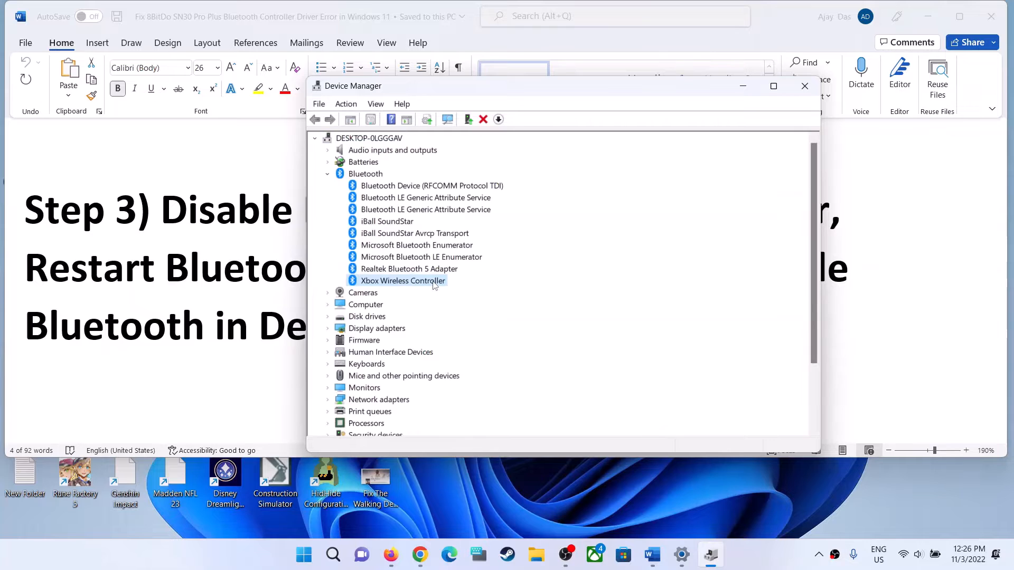
- Return to the Word guide and highlight the Step 4 instruction "Install old Bluetooth driver from Device Manager"
left_click(201, 277)
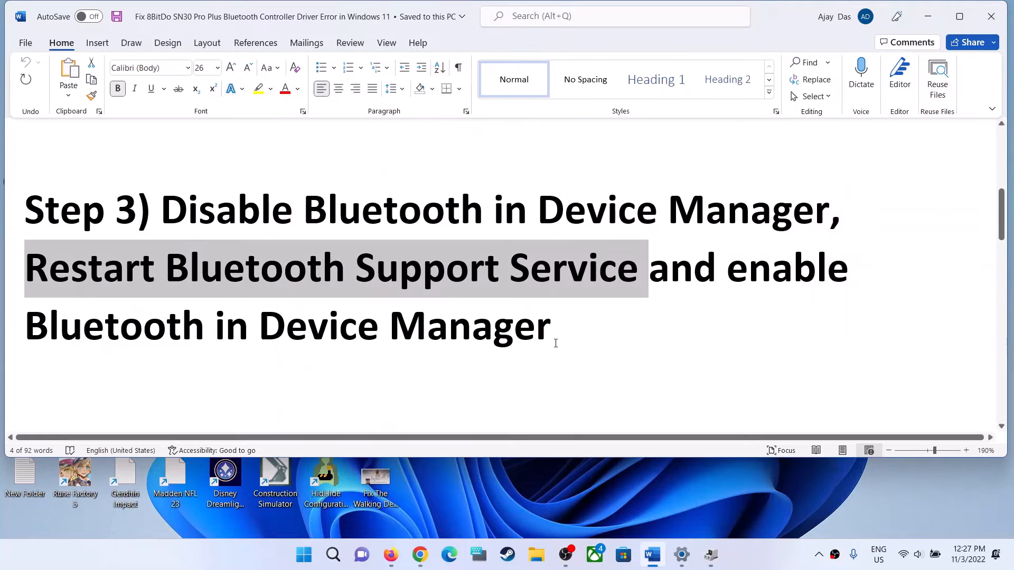
scroll(555, 343, "down", 5)
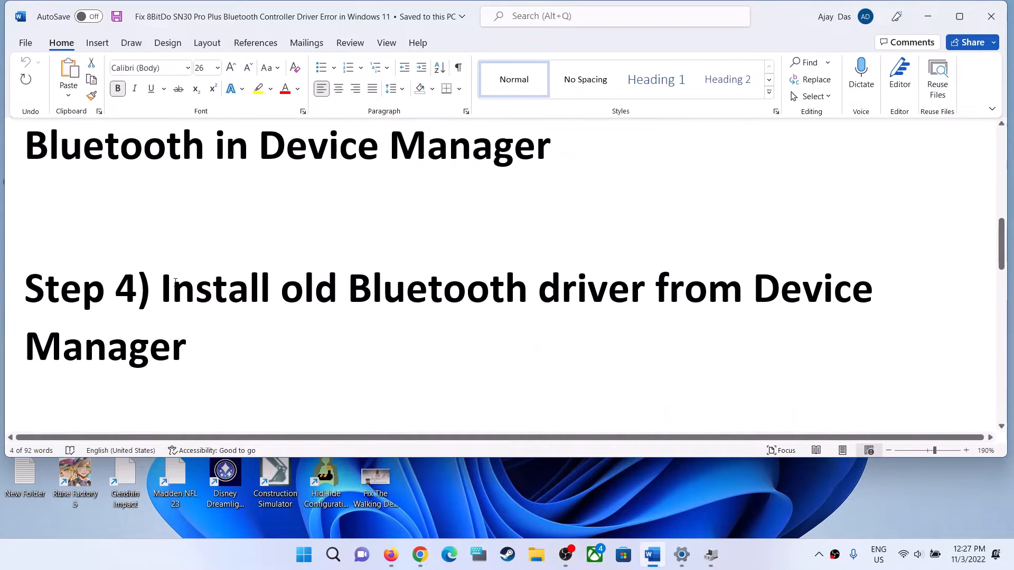
left_click_drag(176, 282, 732, 327)
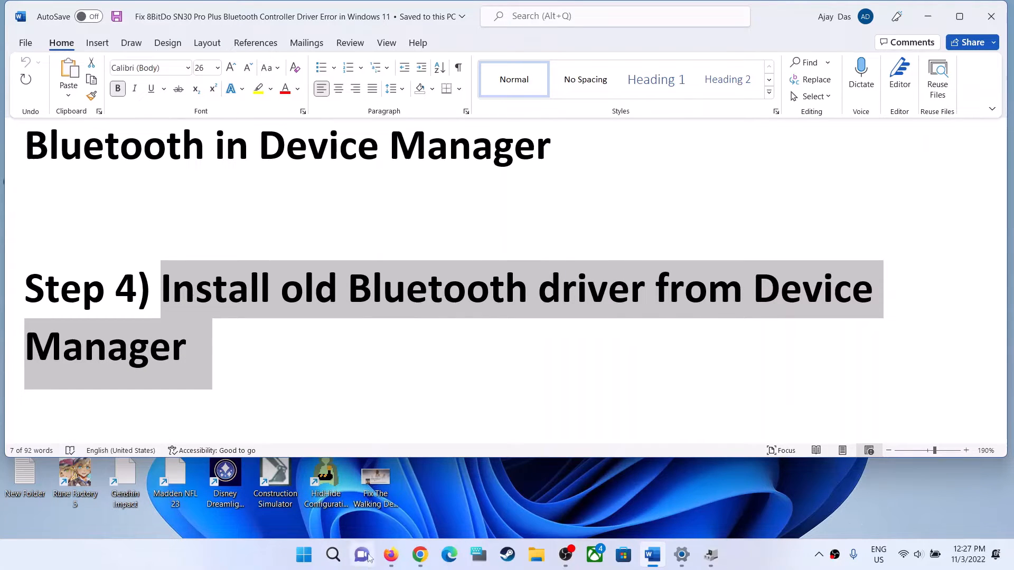
- In Device Manager, start a manual driver update for Xbox Wireless Controller, pick Bluetooth LE Device from the available drivers, and cancel the update
left_click(711, 554)
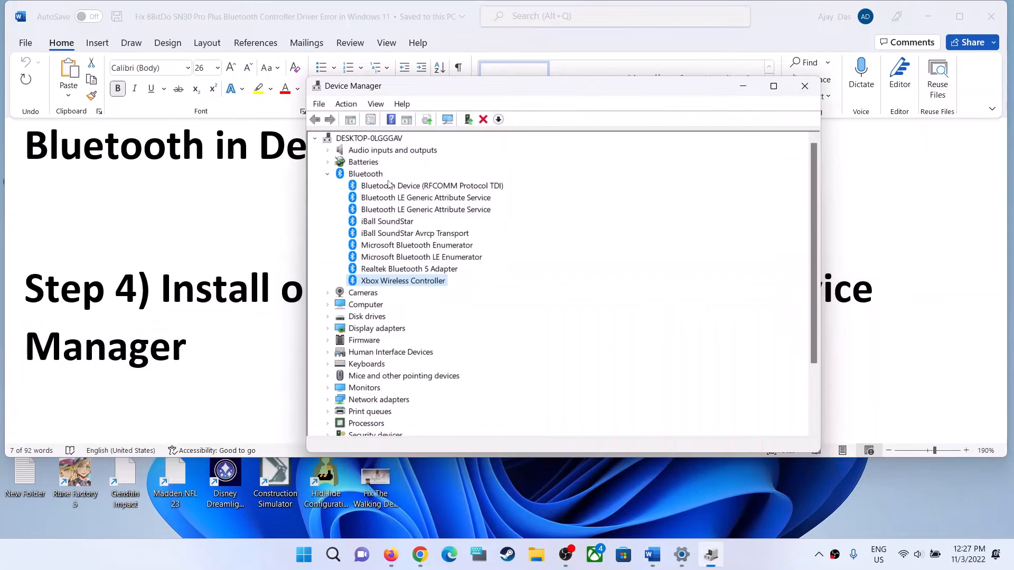
right_click(354, 176)
left_click(342, 187)
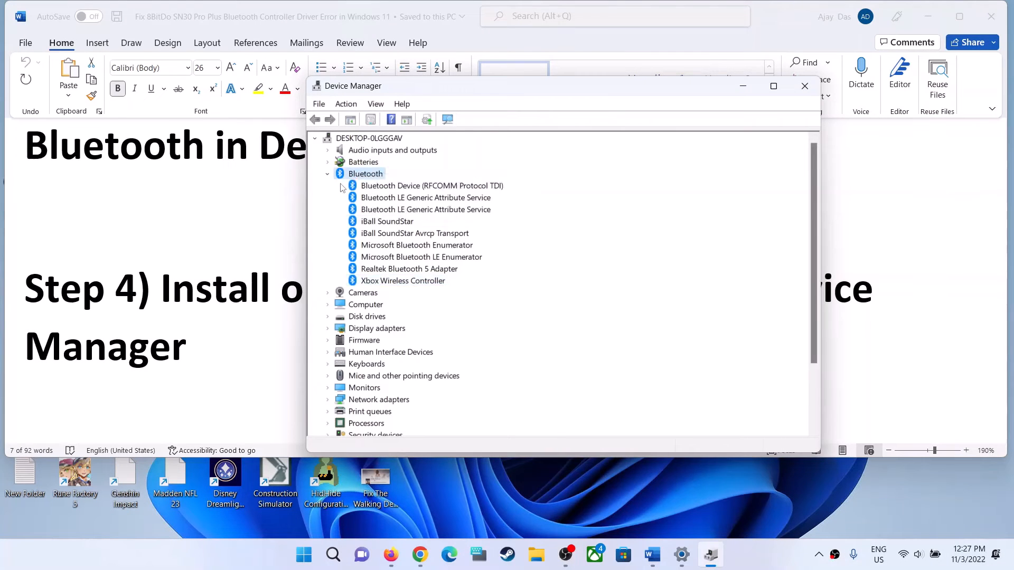
left_click(401, 283)
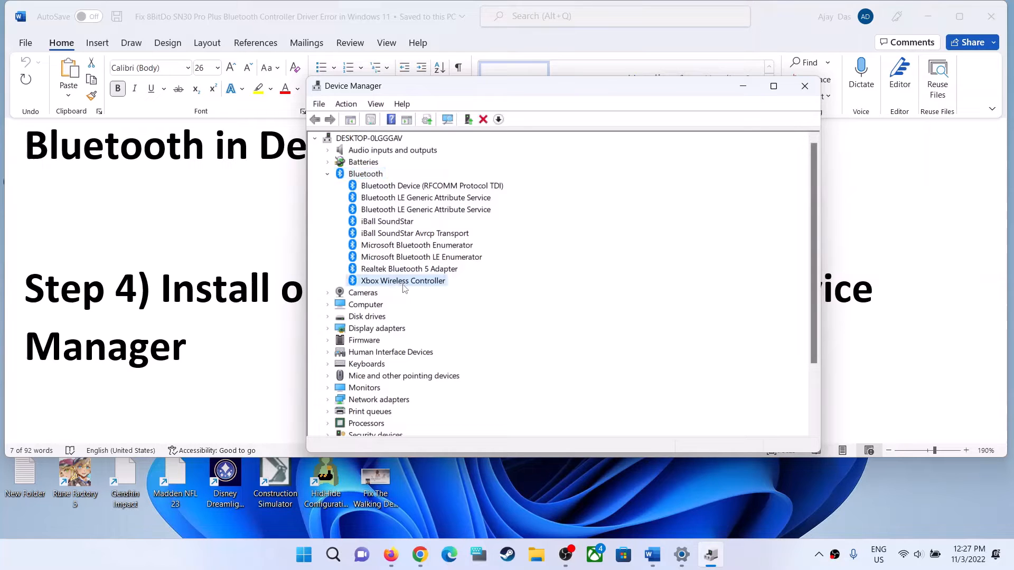
right_click(410, 287)
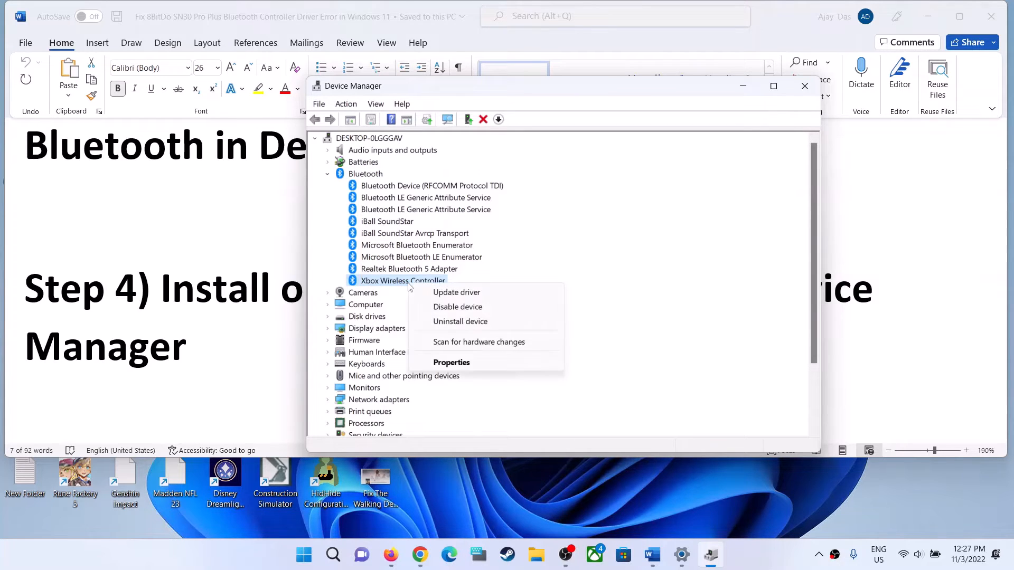
left_click(459, 293)
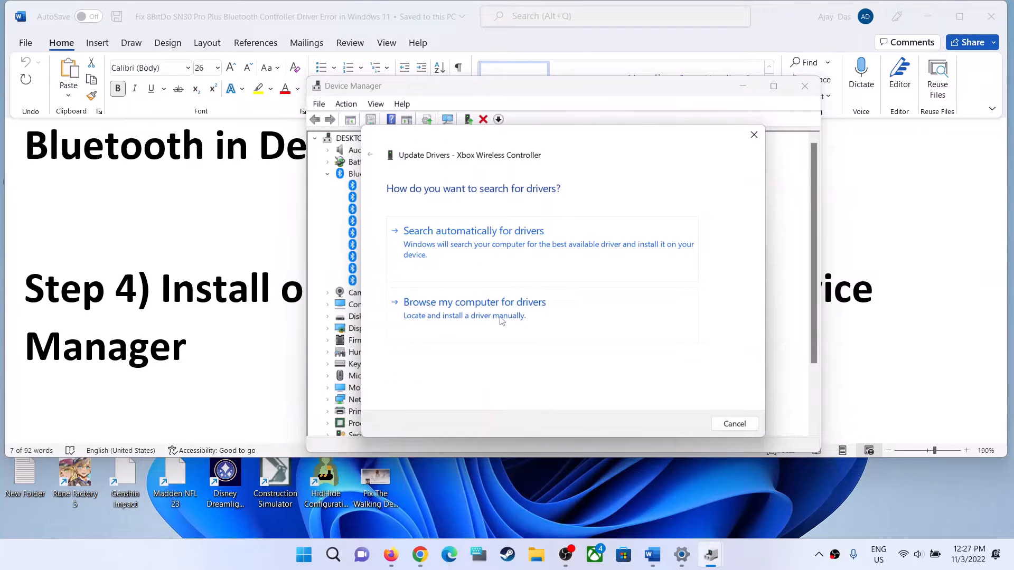
left_click(501, 320)
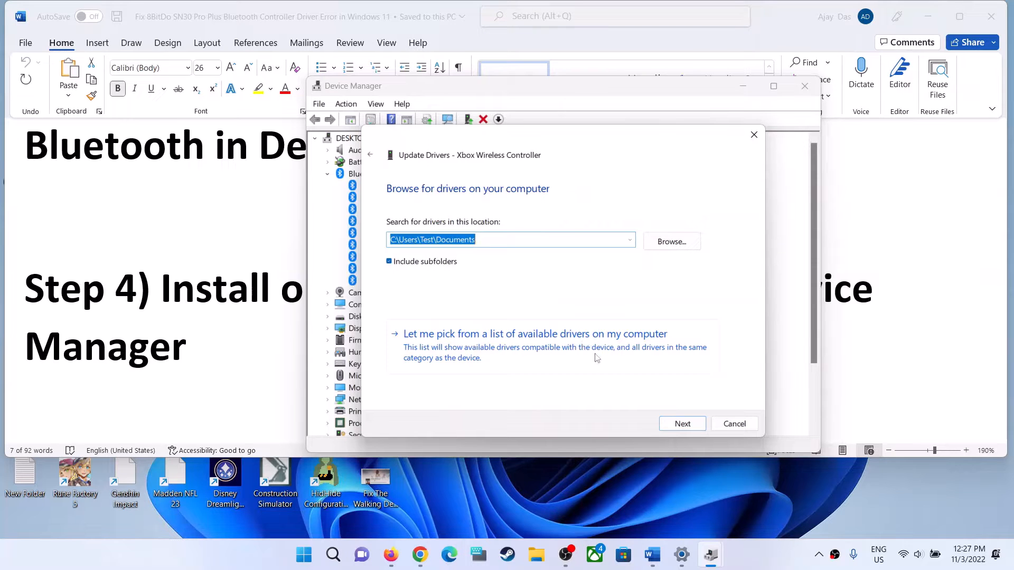
left_click(576, 358)
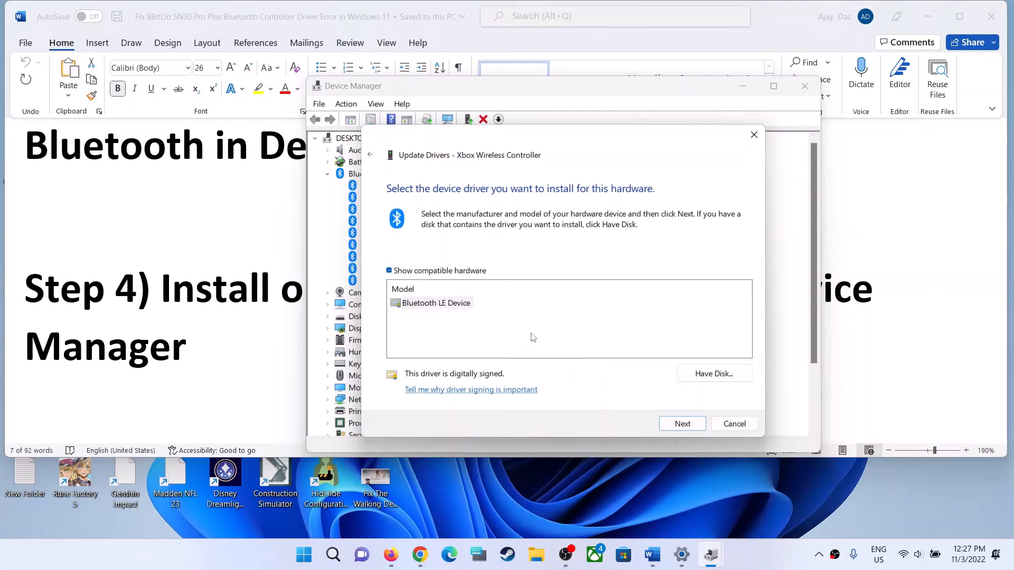
left_click(421, 310)
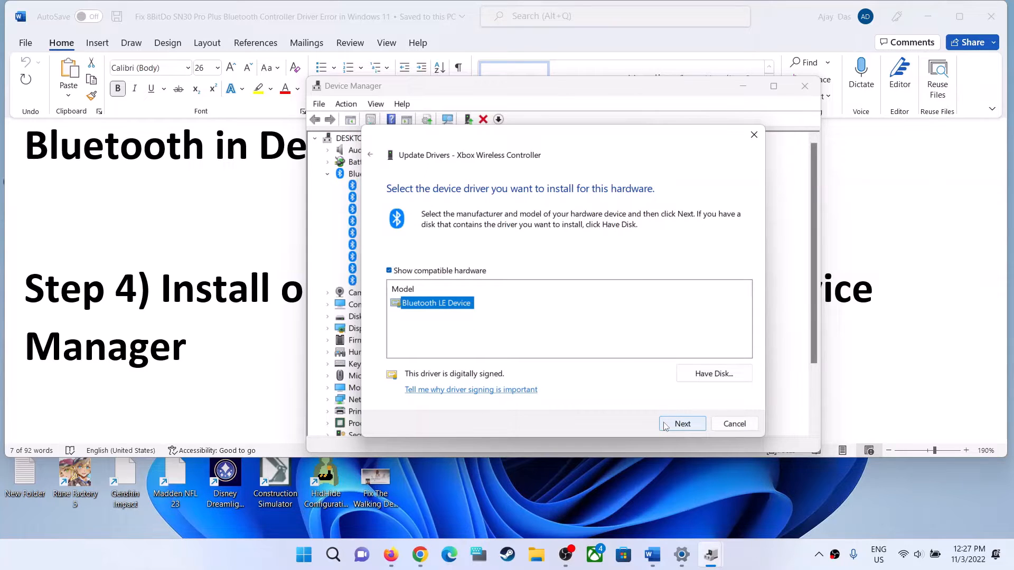
left_click(734, 424)
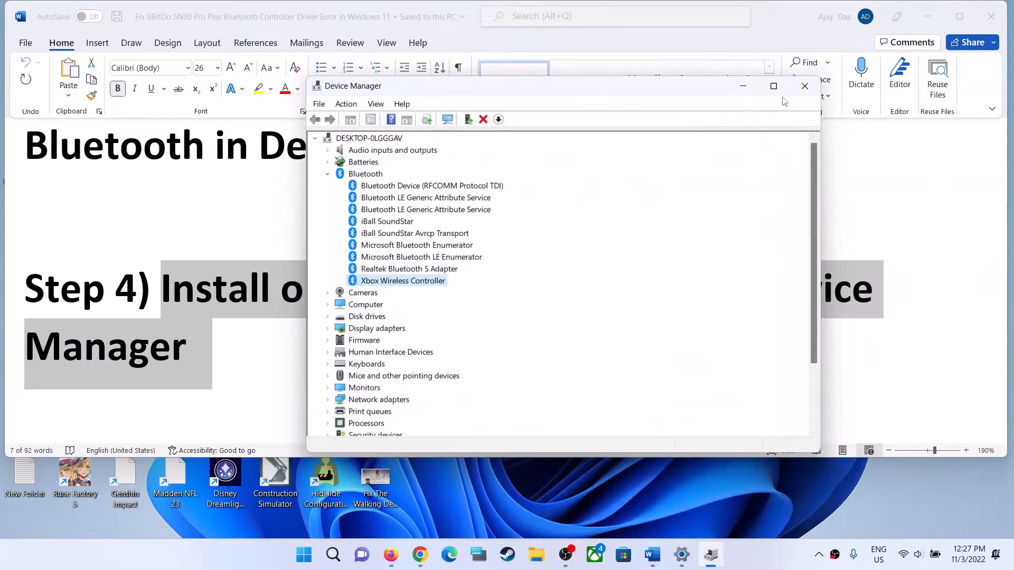
left_click(804, 85)
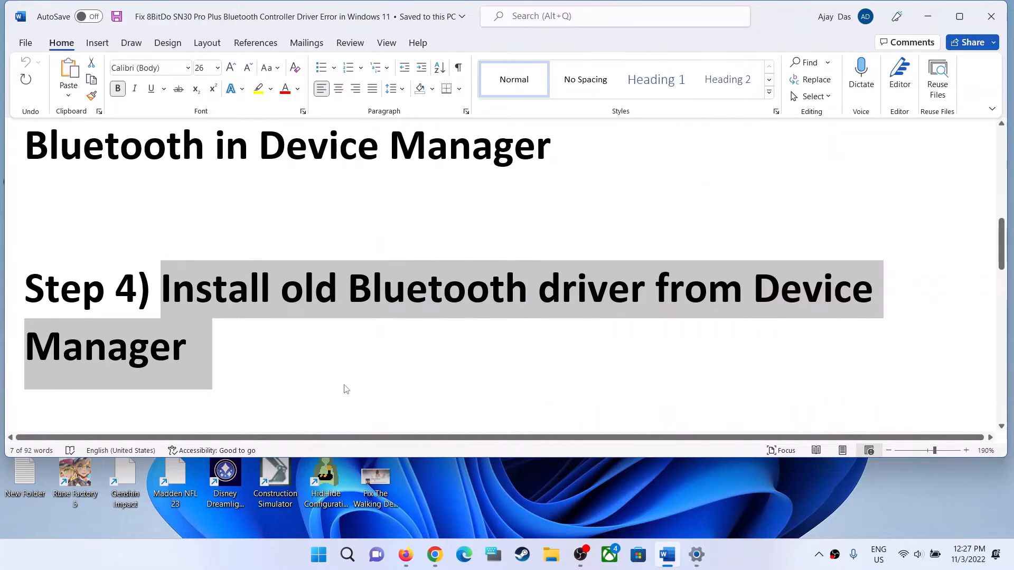
- Highlight the Step 5 uninstall-and-restart instruction in the Word guide and reopen Device Manager
scroll(346, 389, "down", 5)
left_click_drag(190, 244, 566, 306)
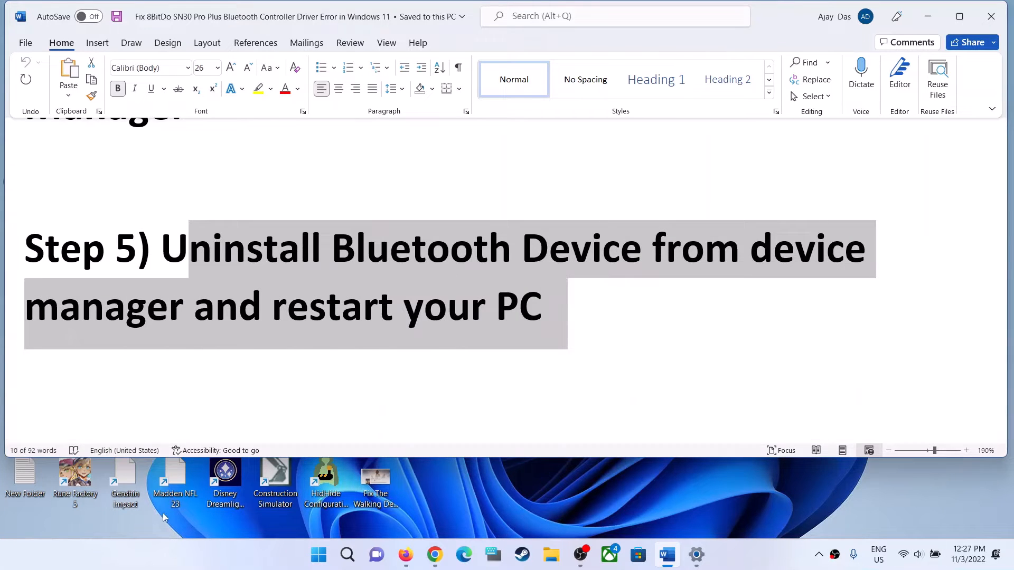
right_click(318, 554)
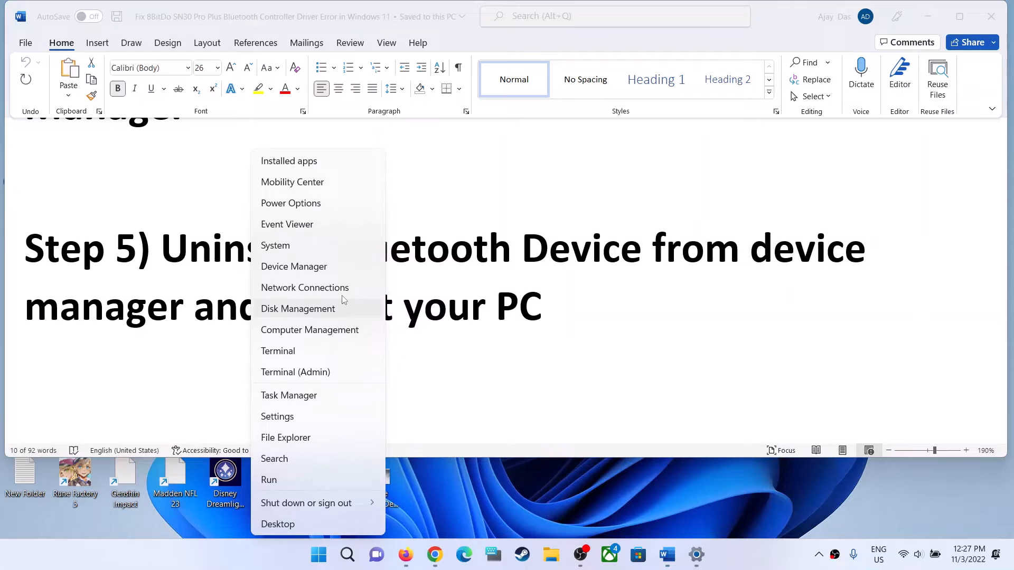
left_click(316, 272)
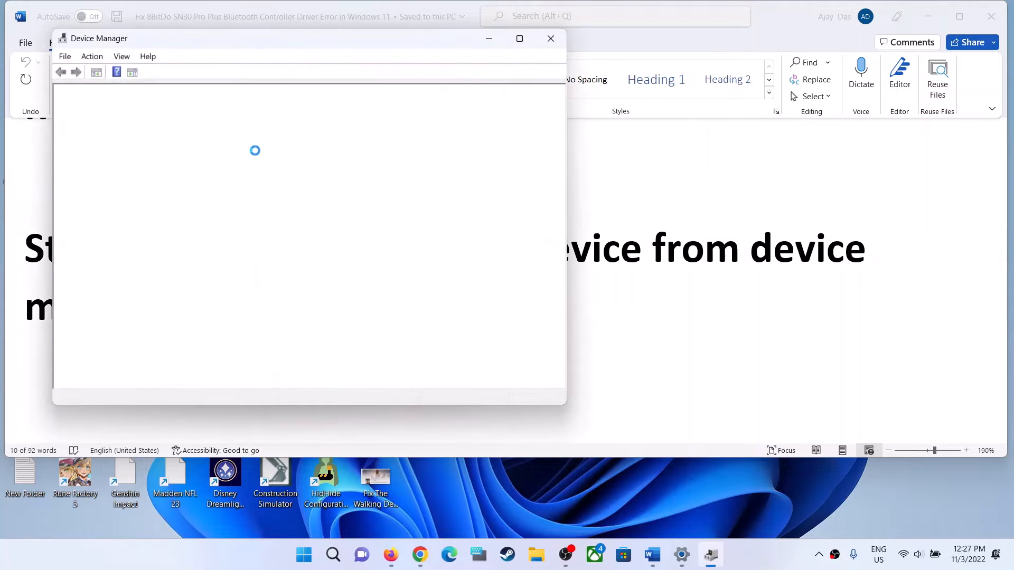
left_click_drag(267, 48, 423, 99)
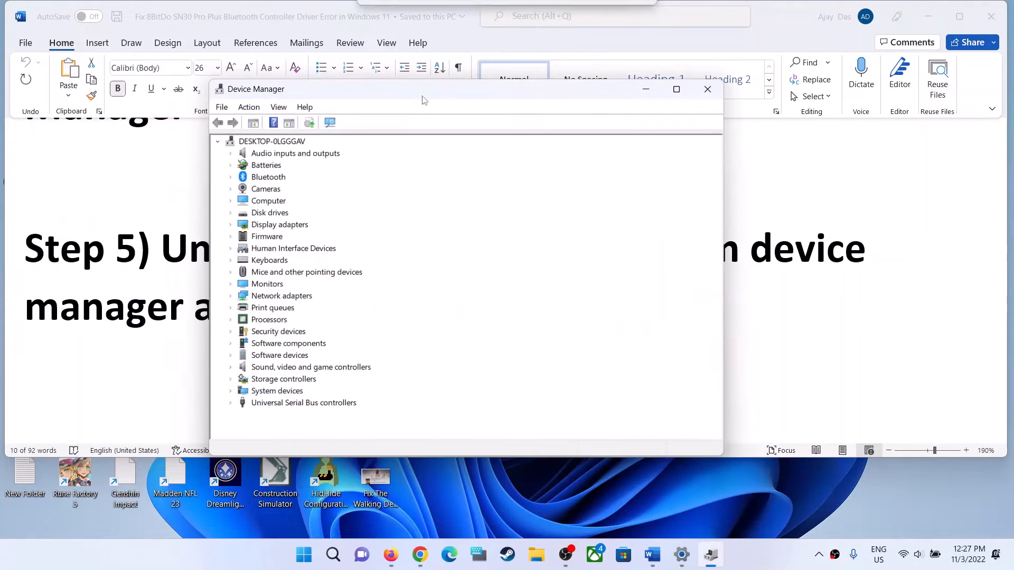
- Start uninstalling the Xbox Wireless Controller Bluetooth device, cancel at the confirmation, and close Device Manager
left_click(231, 178)
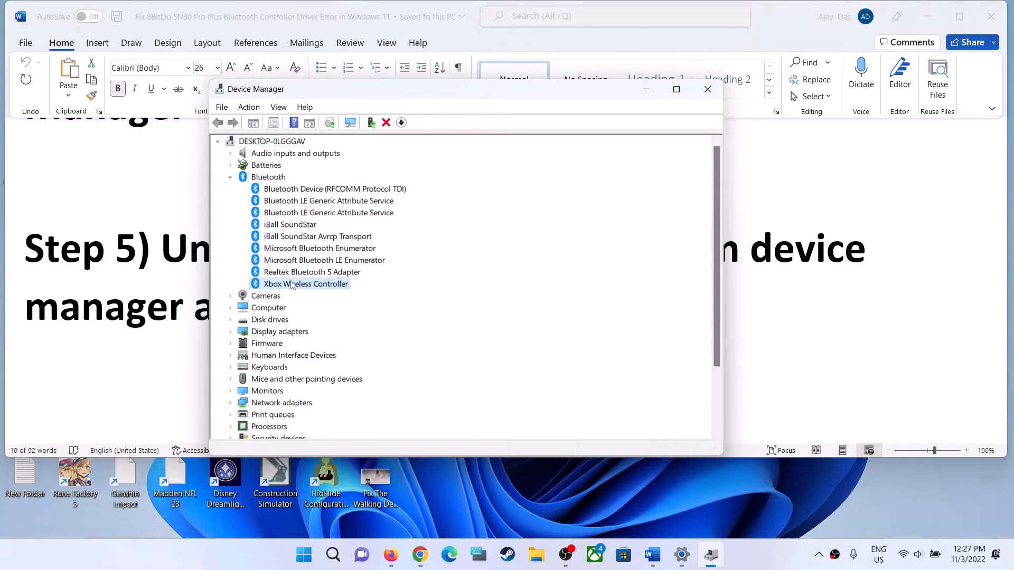
right_click(292, 285)
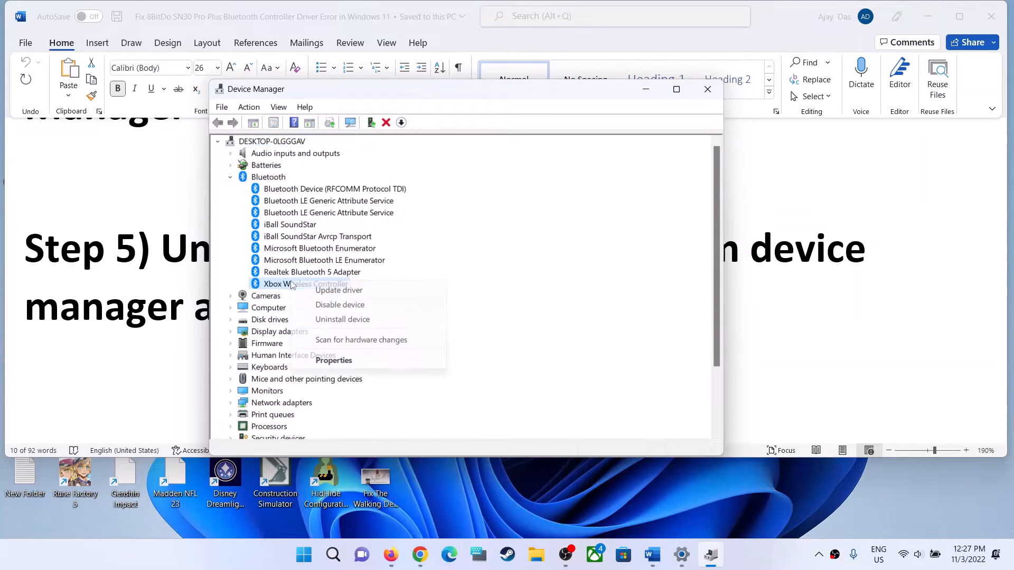
left_click(348, 320)
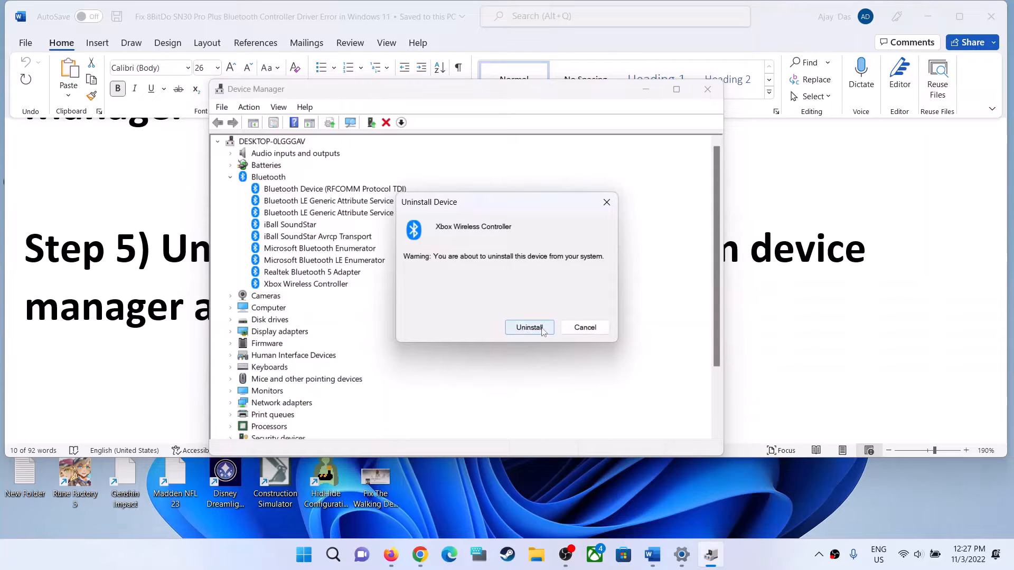
left_click(584, 328)
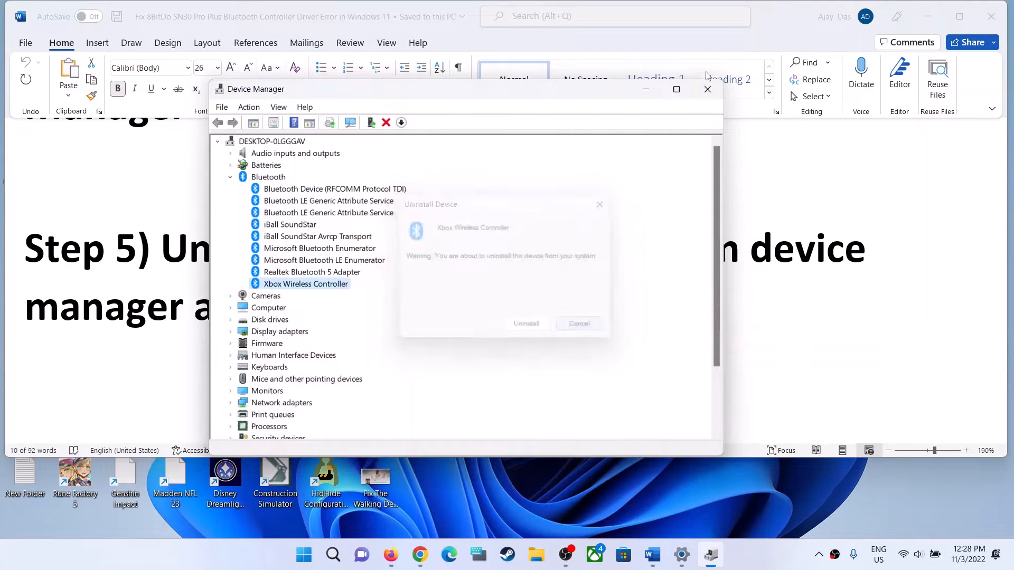
left_click(707, 89)
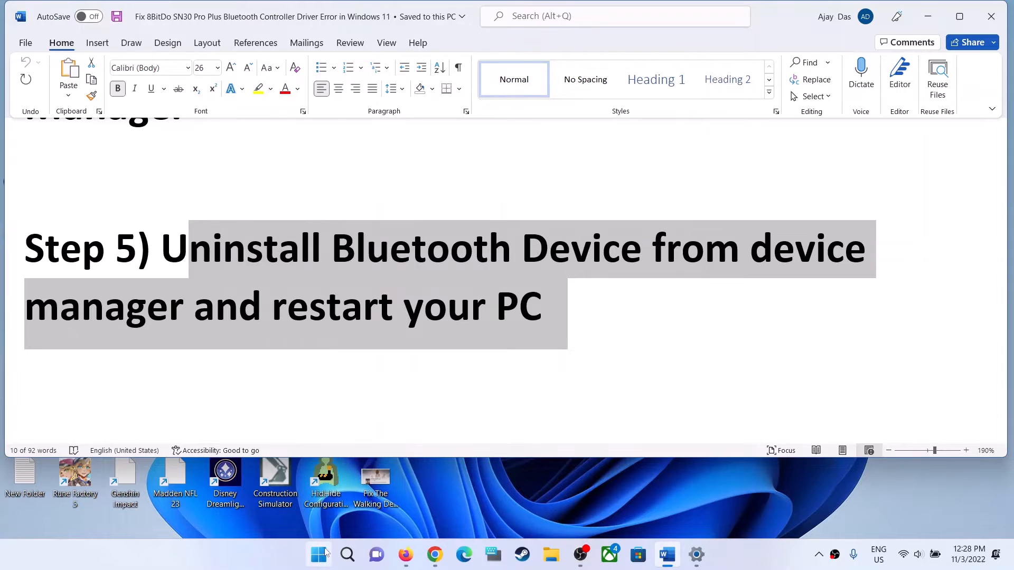
- View the Windows restart option without using it, and look at adding a device in the Bluetooth & devices settings
key("super")
left_click(673, 510)
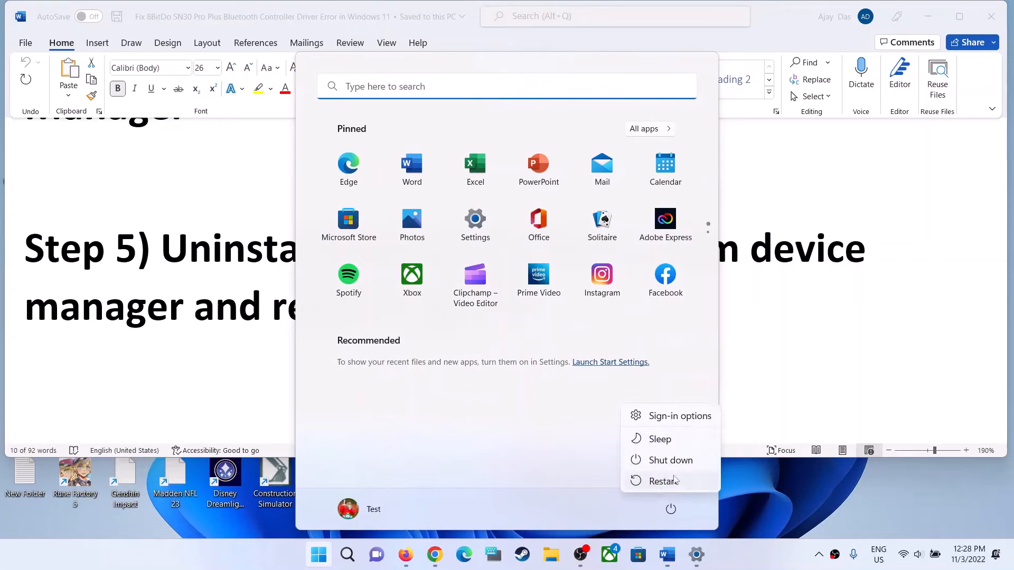
left_click(752, 477)
left_click(691, 550)
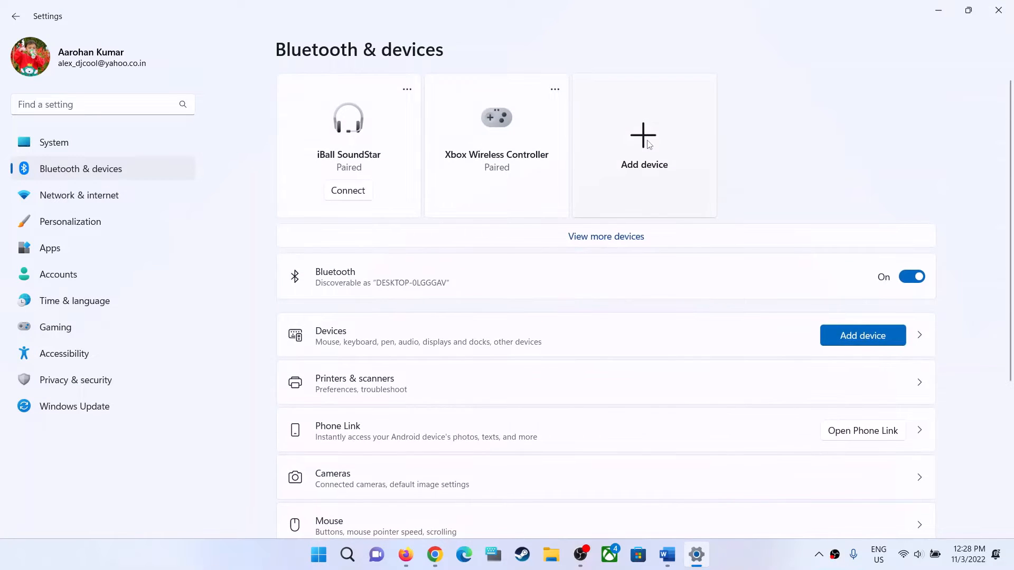
left_click(938, 10)
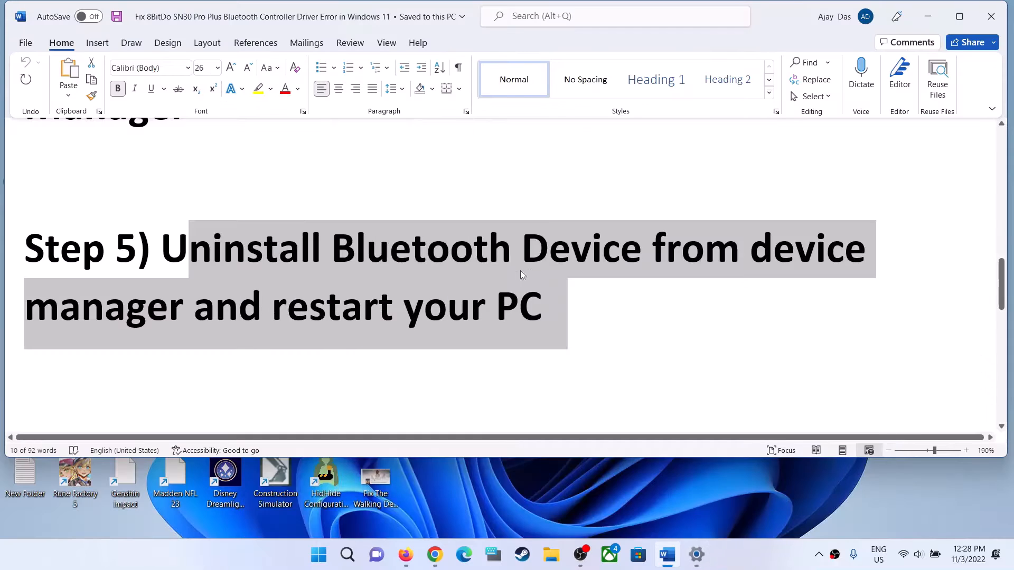
- Highlight the full Step 5 instruction in the Word guide and advance to Step 6
left_click(425, 364)
left_click_drag(161, 248, 657, 335)
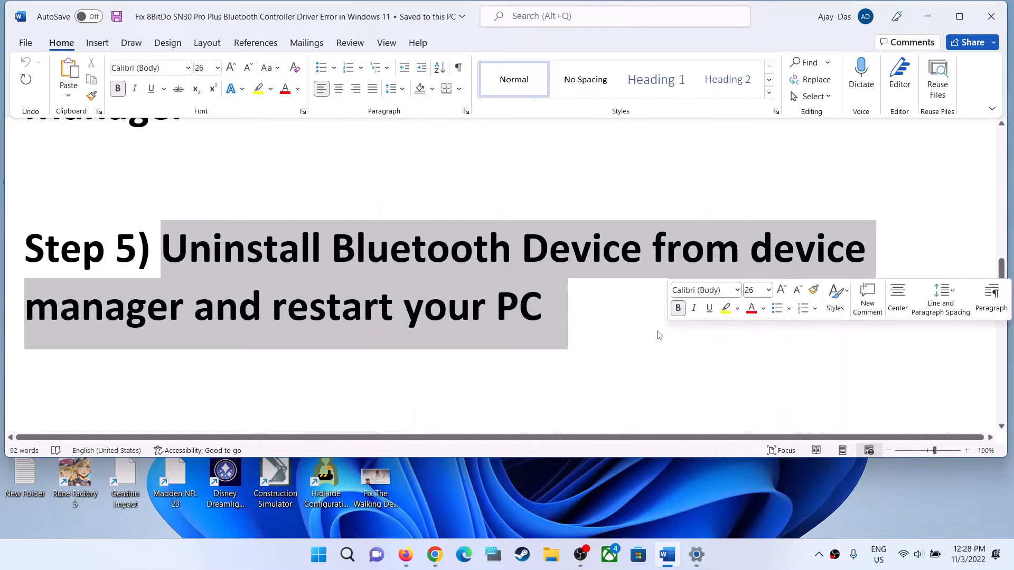
scroll(229, 316, "down", 3)
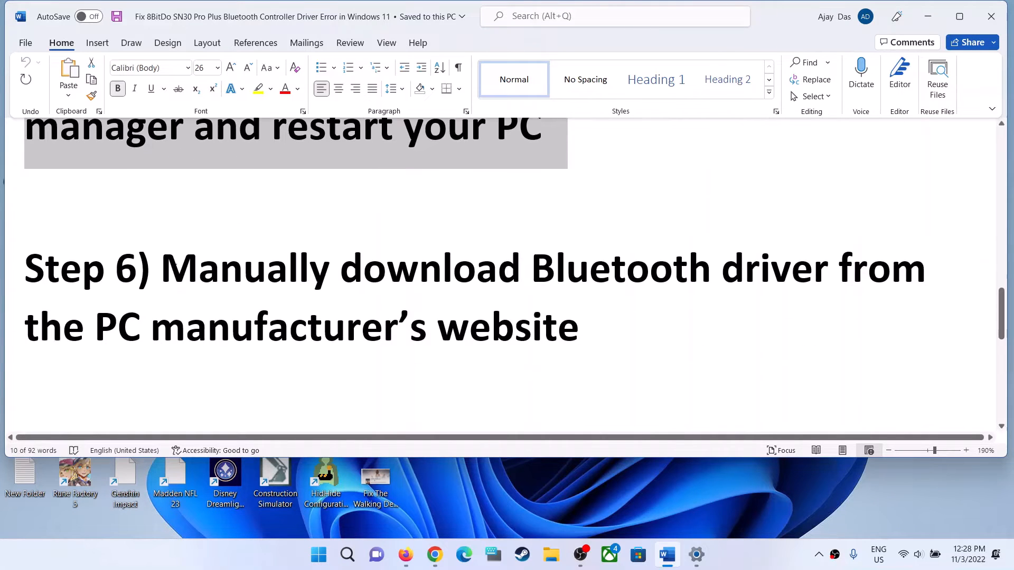
- Highlight the Step 6 instruction about manually downloading the Bluetooth driver in the Word guide
left_click_drag(164, 267, 579, 333)
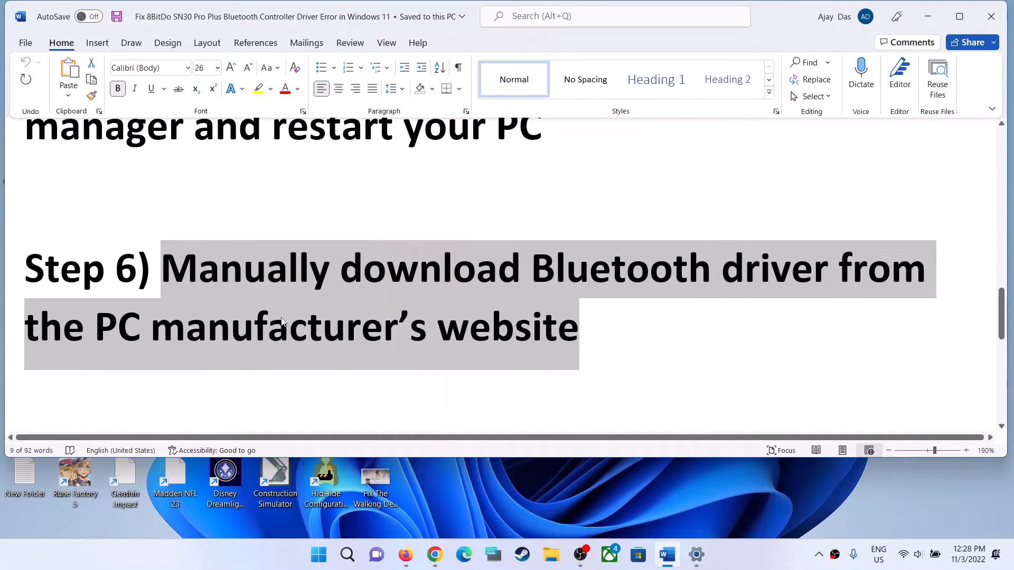
left_click(281, 321)
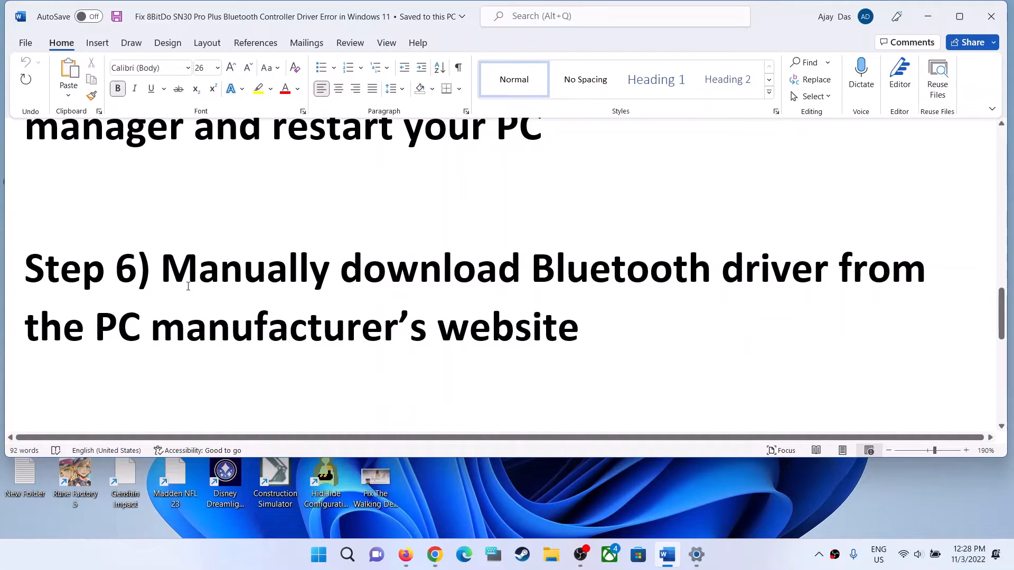
left_click_drag(162, 270, 534, 313)
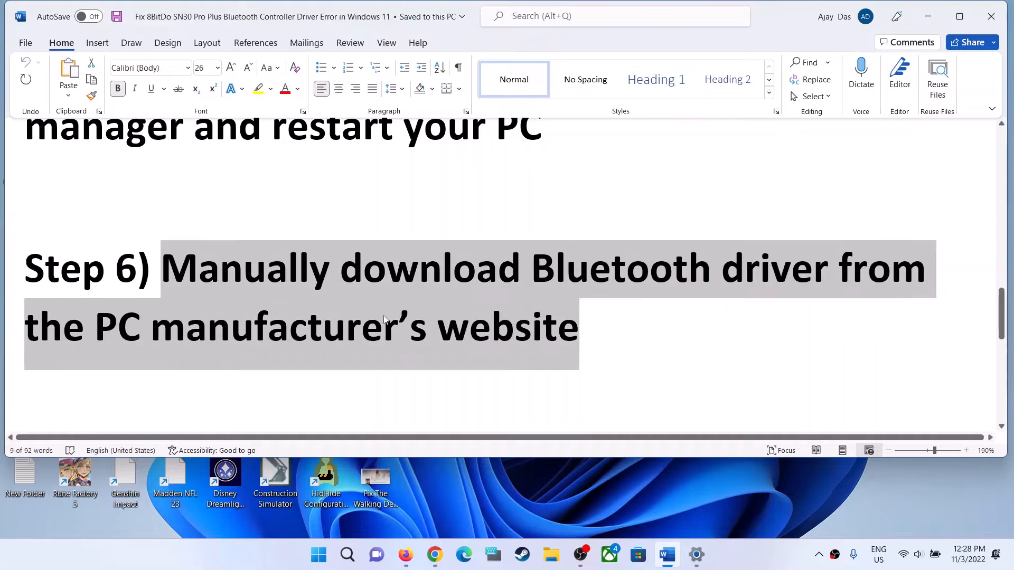
left_click(201, 282)
left_click_drag(162, 270, 518, 312)
- Highlight the controller name in the guide's title, then return to Step 6 and highlight its instruction again
left_click_drag(1002, 317, 1002, 159)
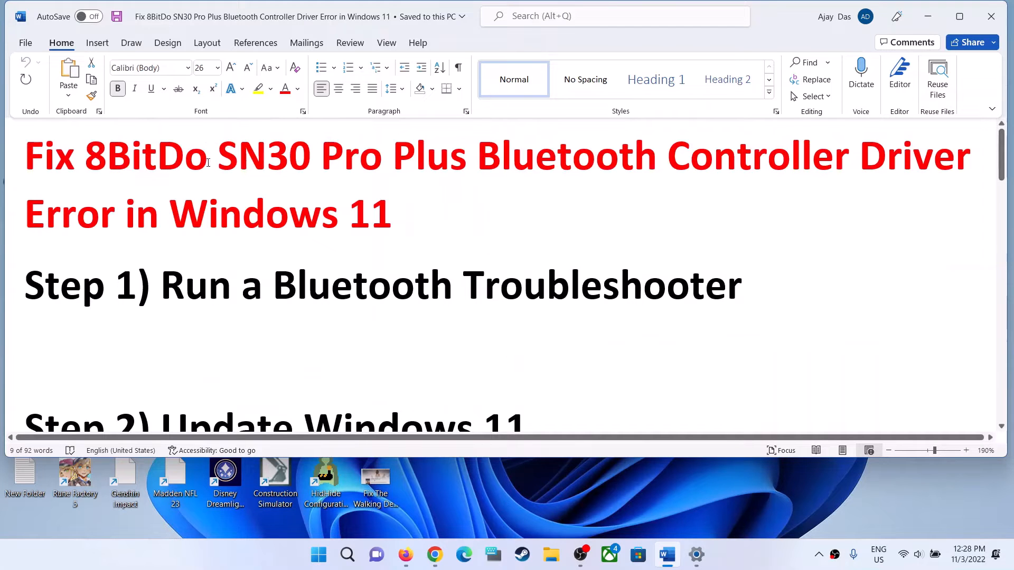
left_click_drag(82, 165, 473, 161)
scroll(437, 329, "down", 8)
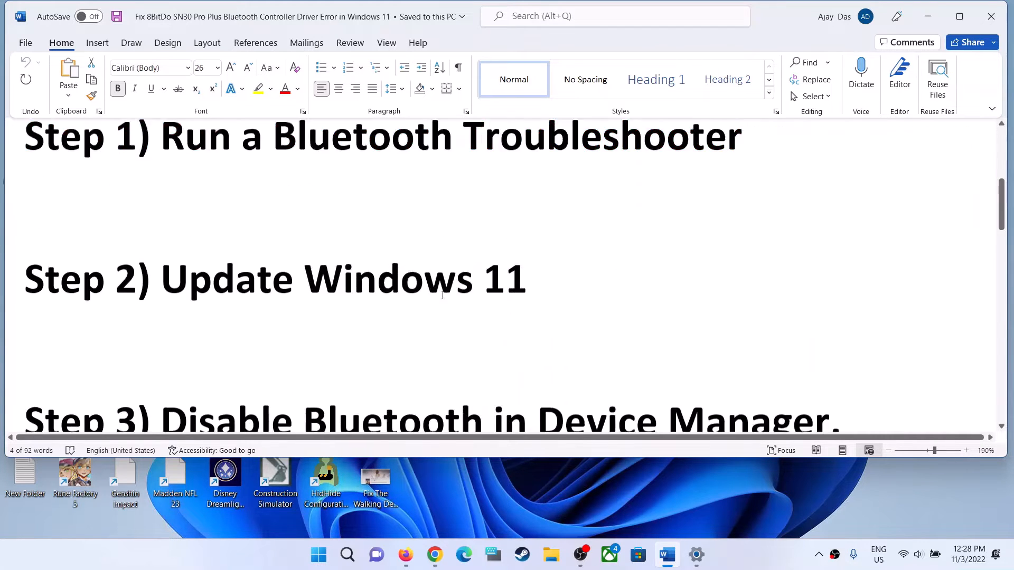
scroll(436, 329, "down", 8)
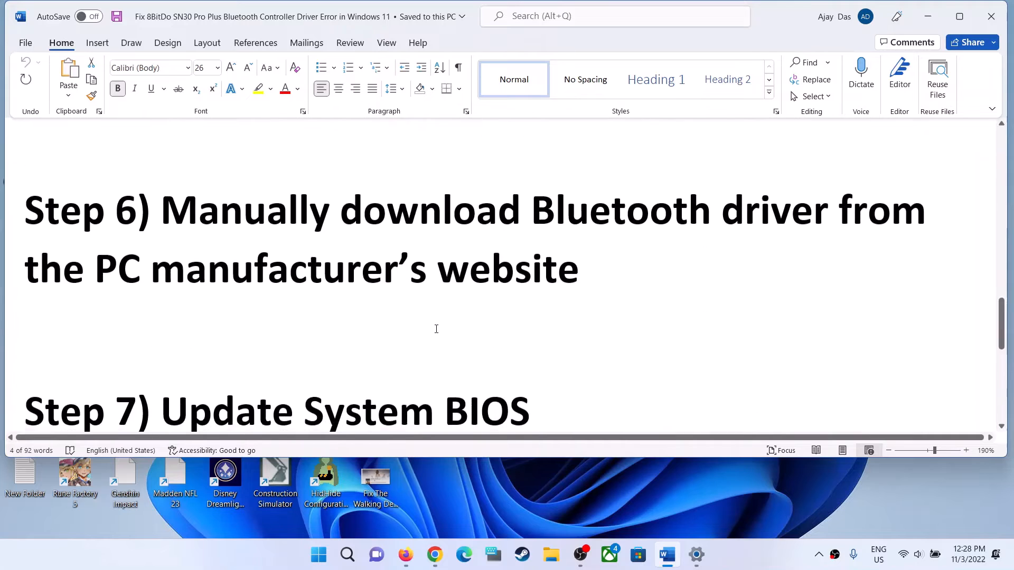
left_click_drag(161, 270, 539, 358)
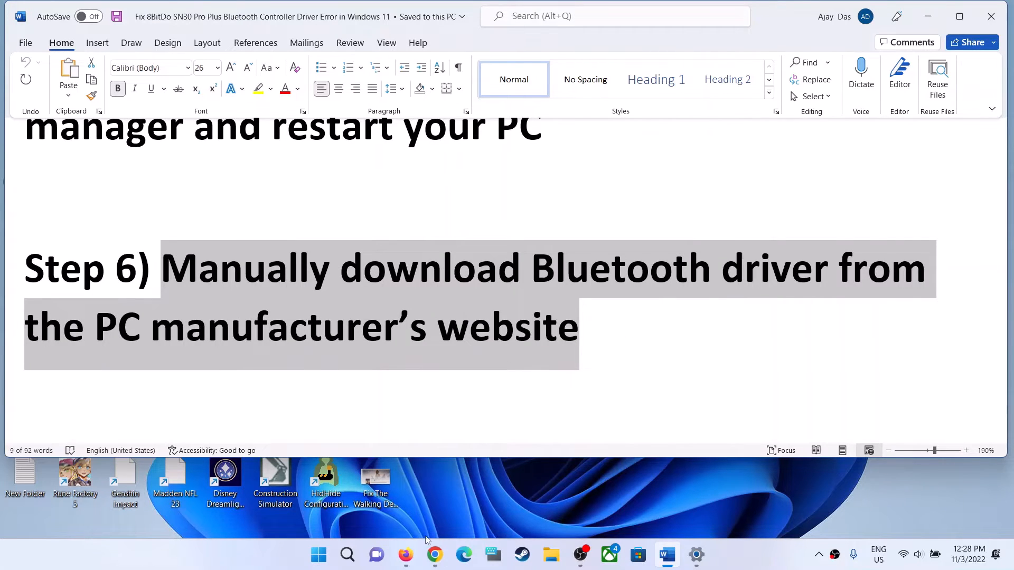
- Switch to Chrome, open dell.com/support, and start browsing all products
mouse_move(435, 554)
left_click(495, 494)
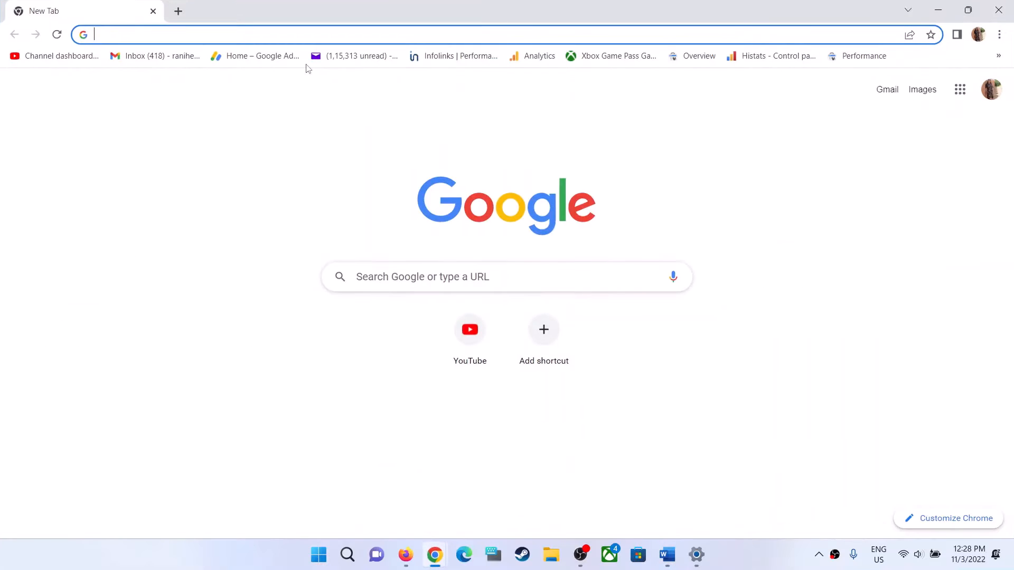
type("dell")
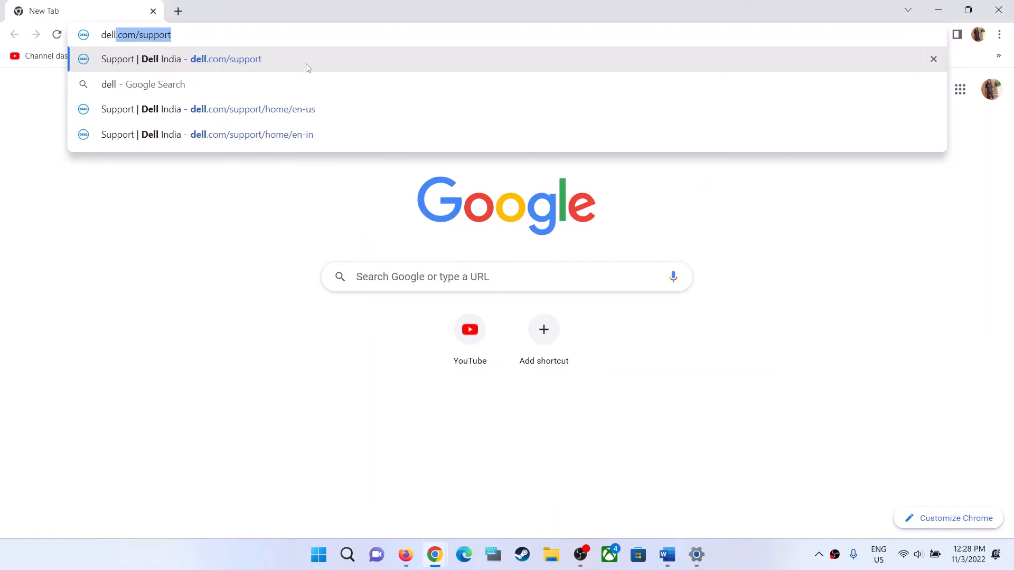
left_click(308, 67)
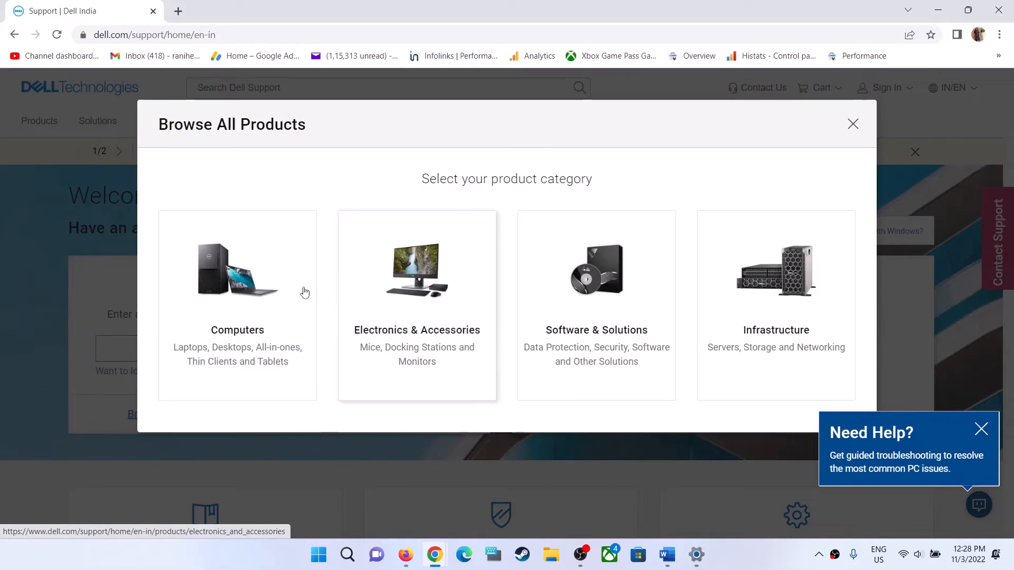
- Choose Computers, Laptops, Inspiron, 5000 Series, and open the support page for the Inspiron 13 5368 2-in-1
left_click(301, 292)
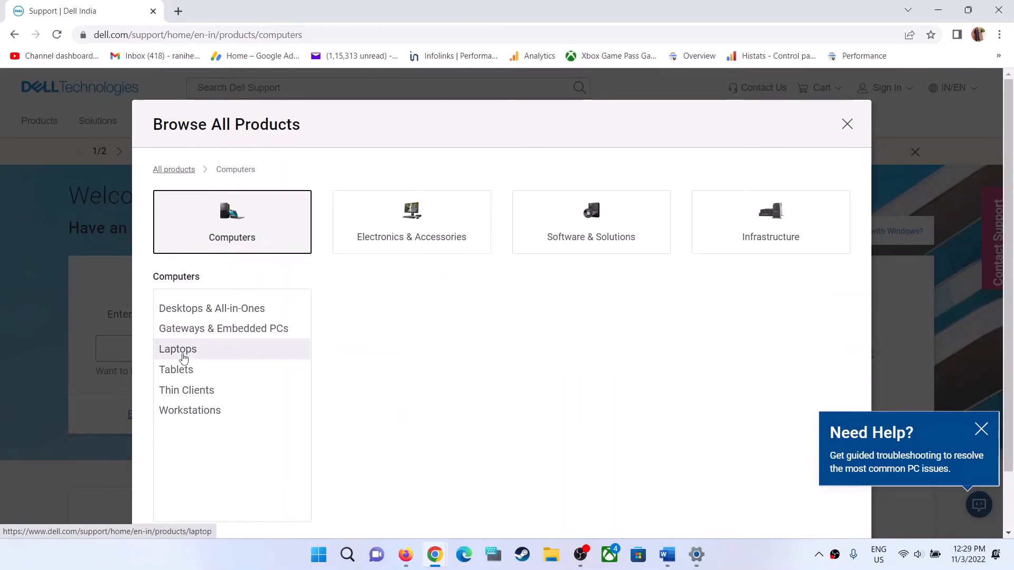
left_click(222, 349)
left_click(370, 370)
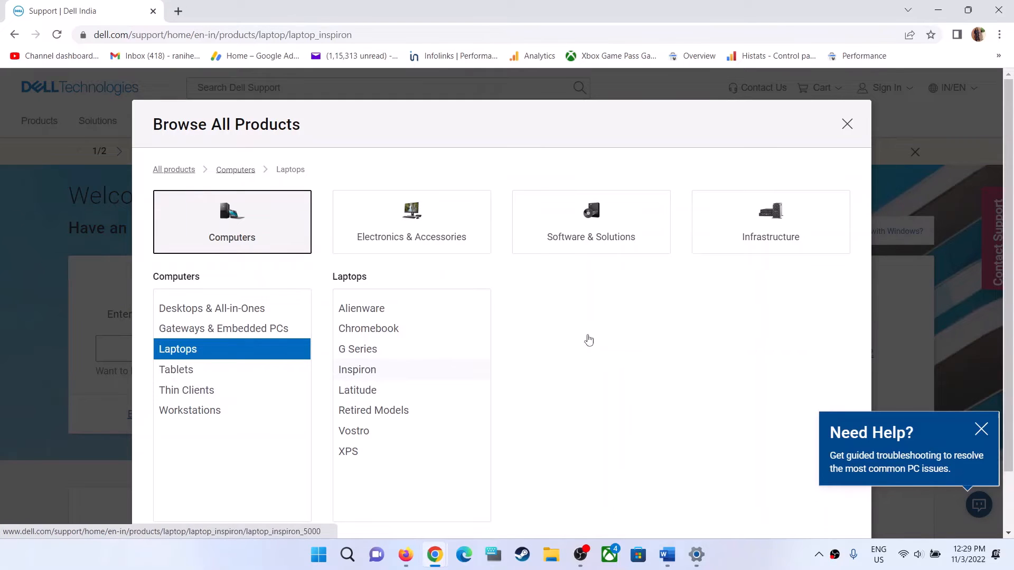
left_click(629, 334)
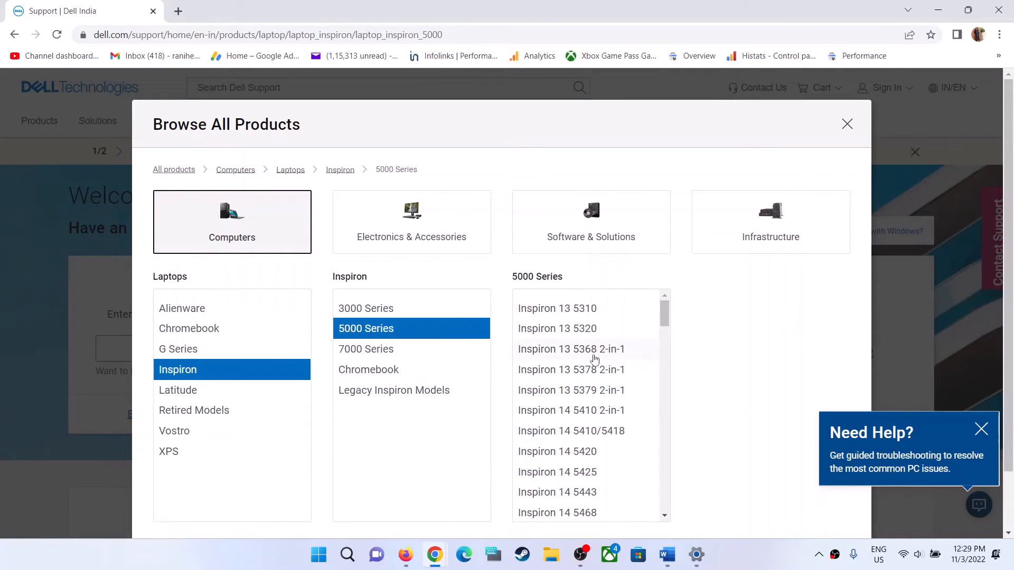
left_click(592, 355)
left_click(741, 441)
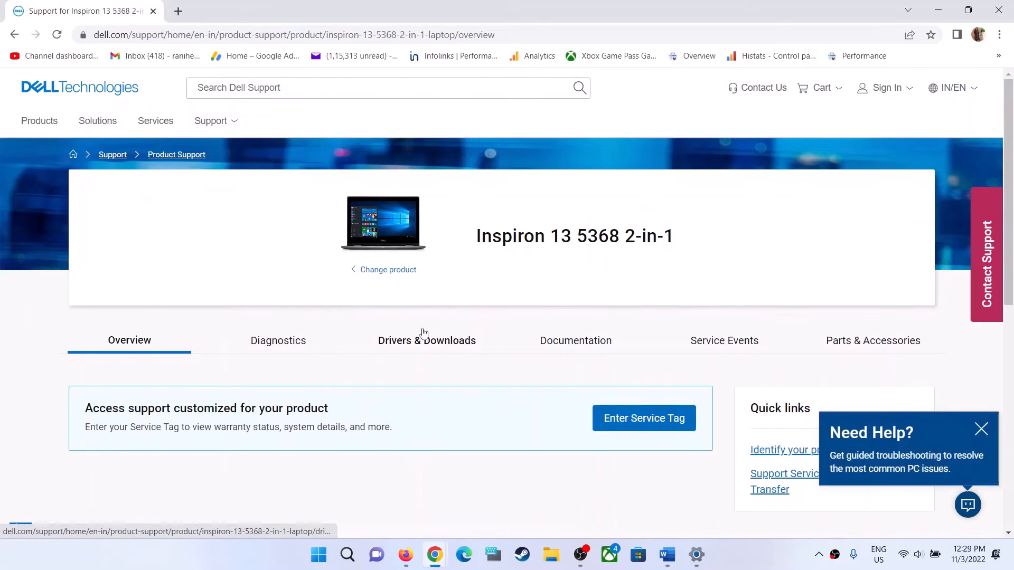
- Open Drivers & Downloads for the laptop and expand the manual driver search
left_click(422, 336)
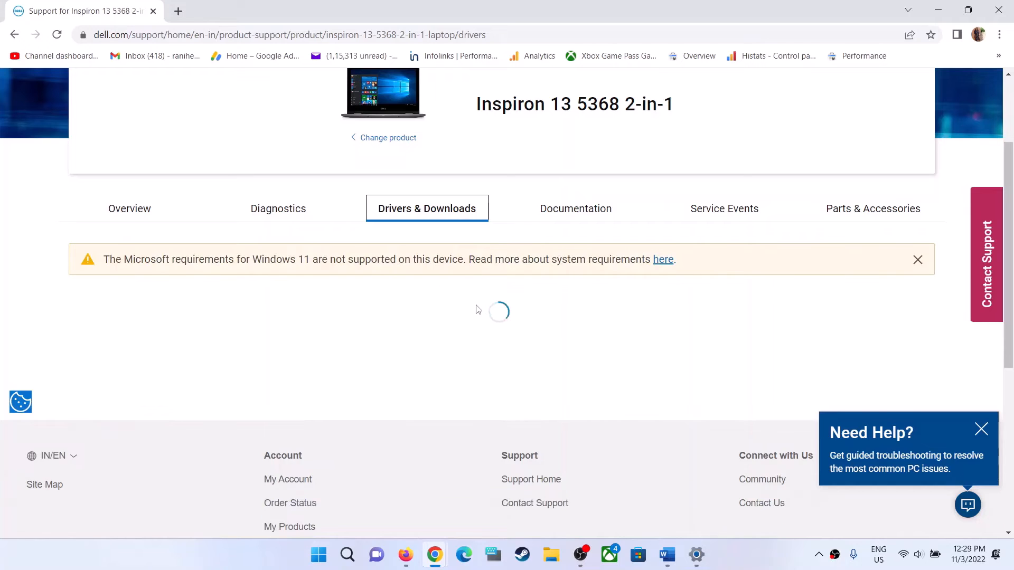
scroll(881, 302, "down", 3)
left_click(906, 212)
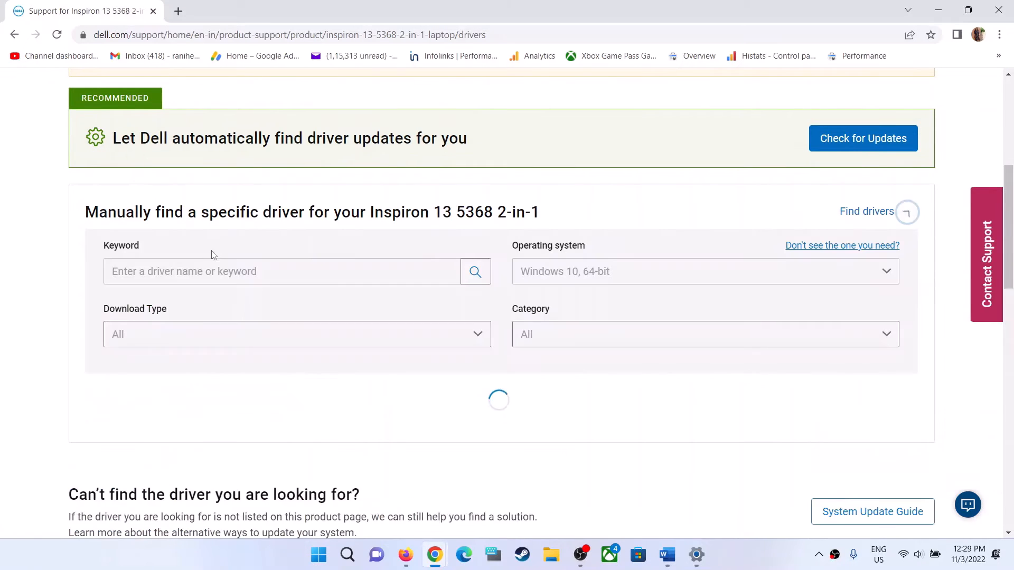
- Filter the downloads by the Driver download type
scroll(310, 265, "down", 2)
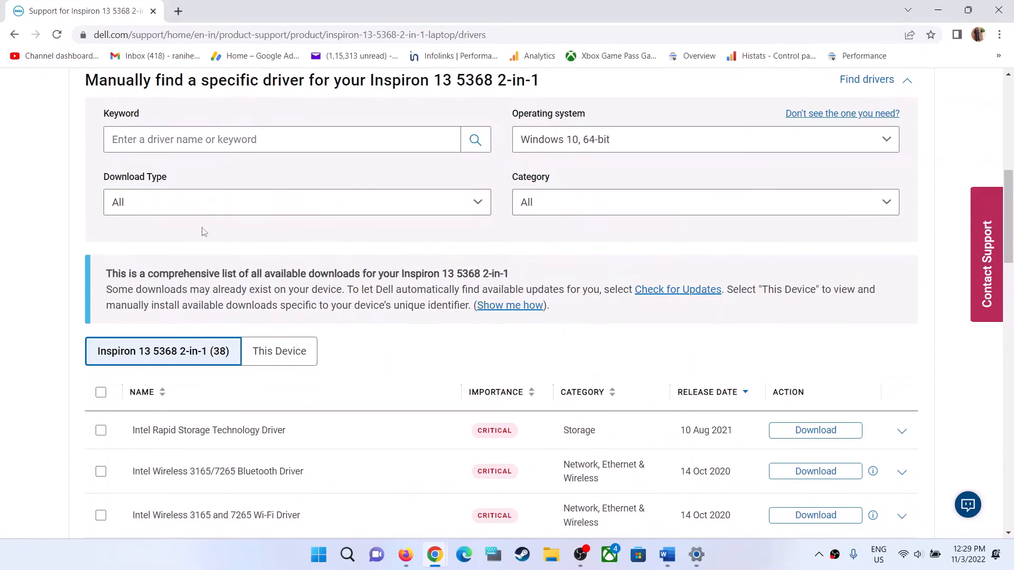
left_click(182, 210)
left_click(151, 275)
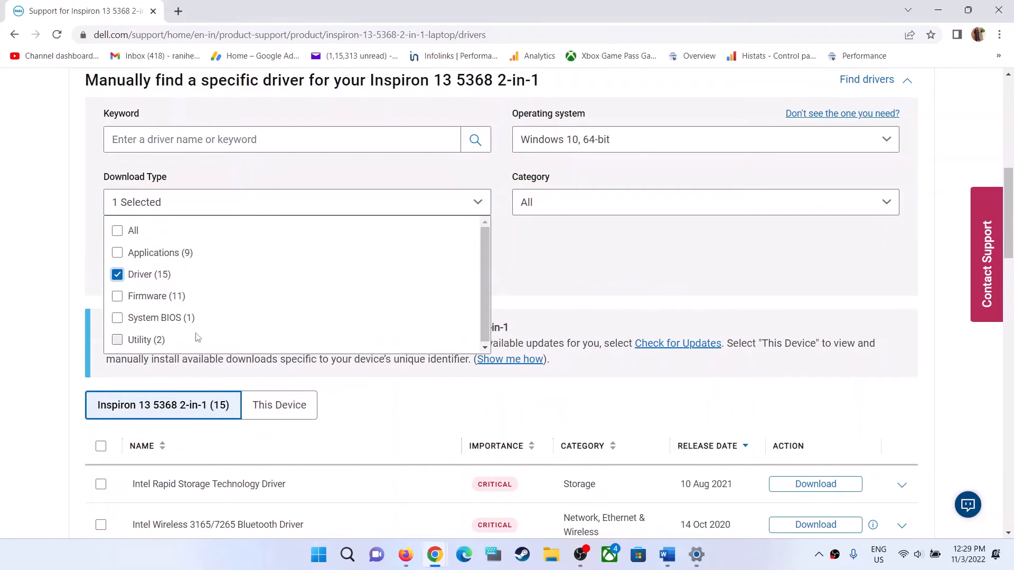
left_click(68, 317)
- Find the Intel Wireless 3165/7265 Bluetooth Driver in the driver list and download it
scroll(288, 346, "down", 8)
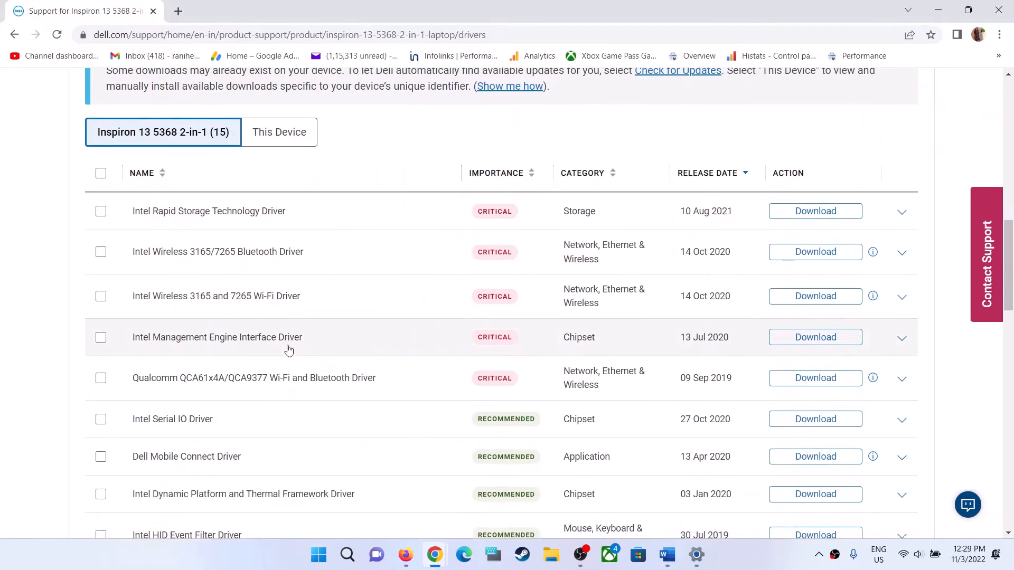
scroll(288, 349, "down", 1)
scroll(287, 347, "up", 3)
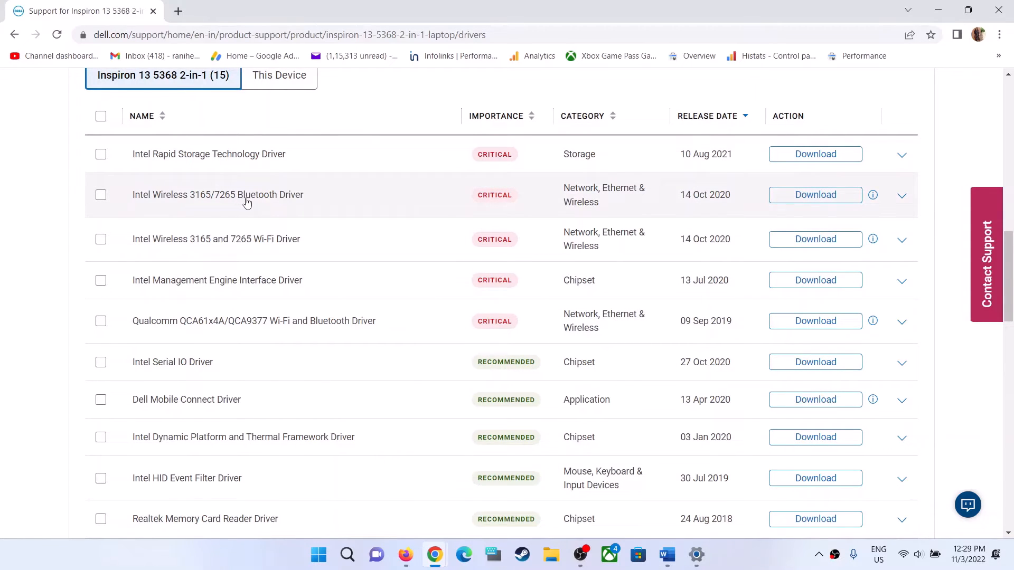
left_click(827, 201)
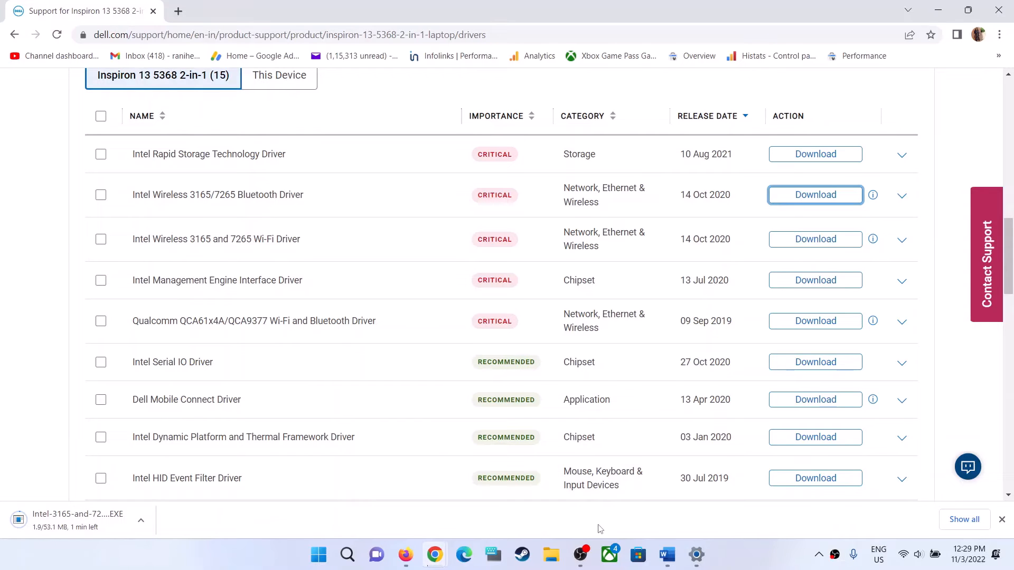
- Switch to the Word guide, highlight the Step 7 Update System BIOS instruction, and return to the Dell page in Chrome
left_click(667, 554)
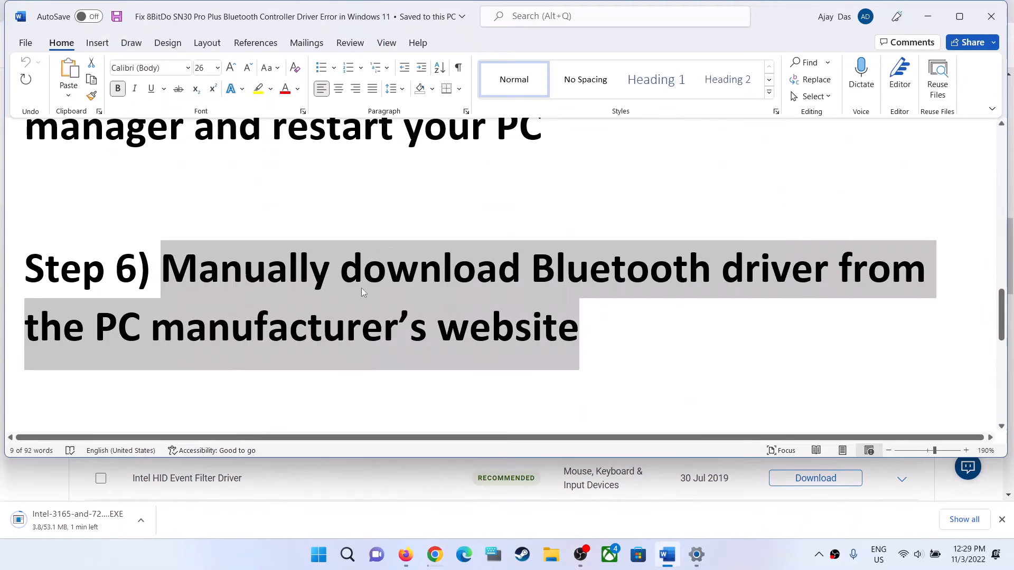
scroll(363, 293, "down", 3)
left_click_drag(161, 351, 570, 373)
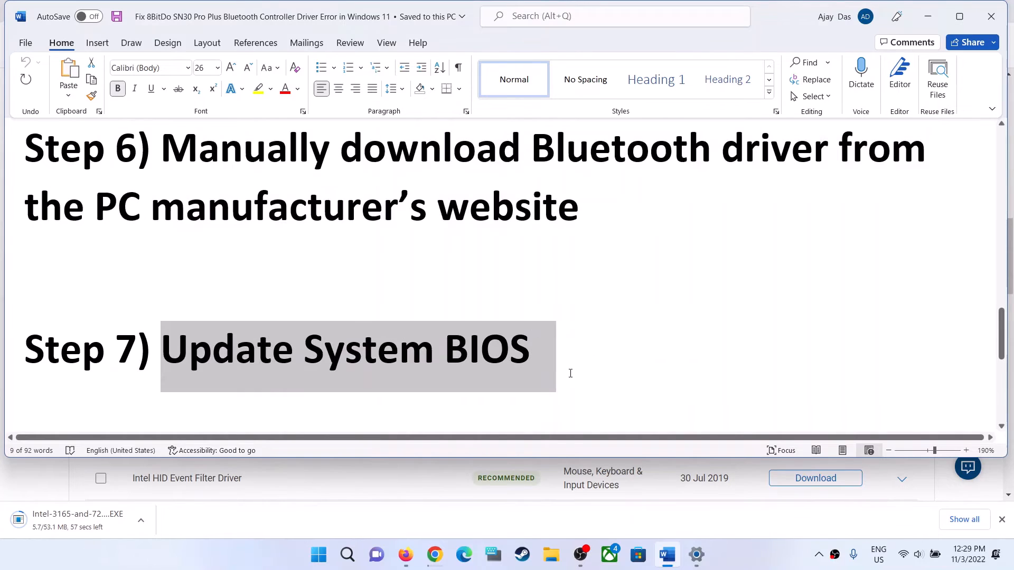
left_click(926, 26)
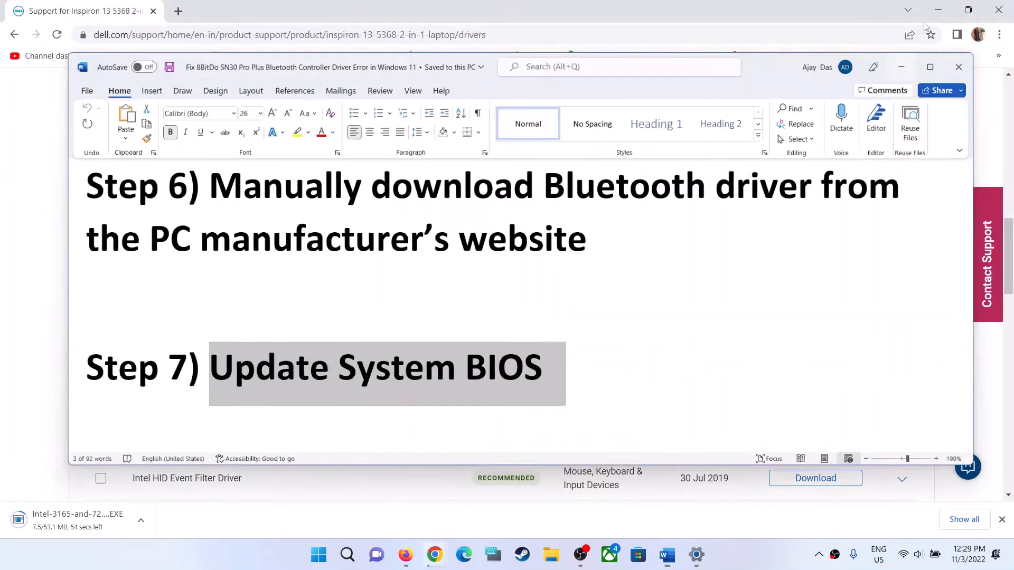
- Change the download type filter from Driver to System BIOS
scroll(375, 160, "up", 10)
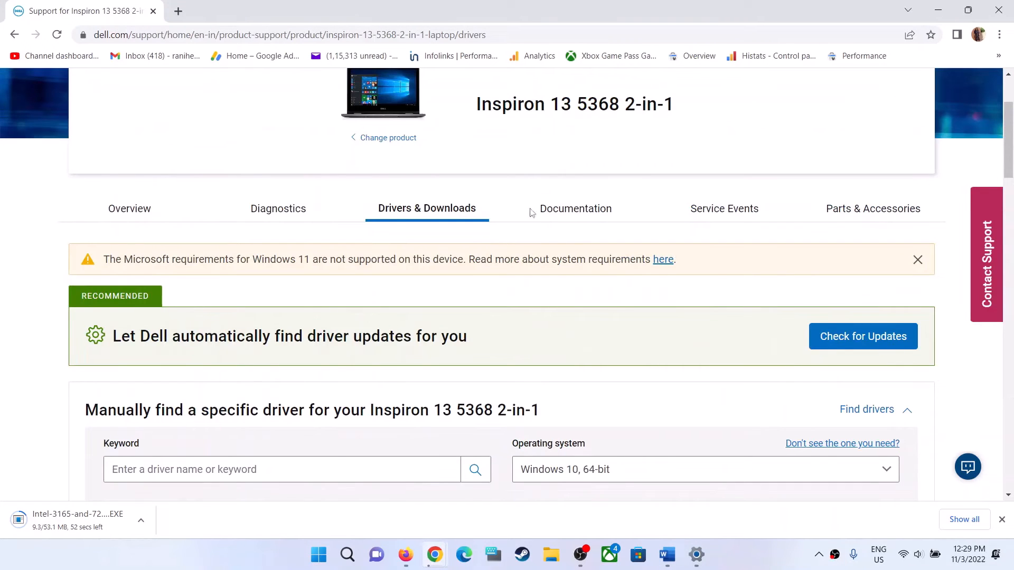
scroll(553, 206, "up", 2)
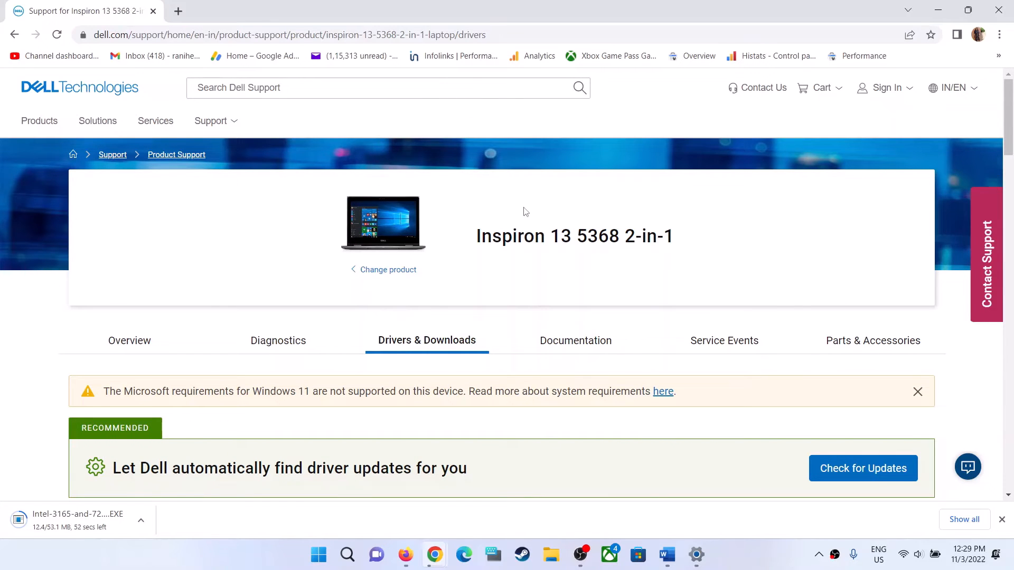
scroll(525, 265, "down", 6)
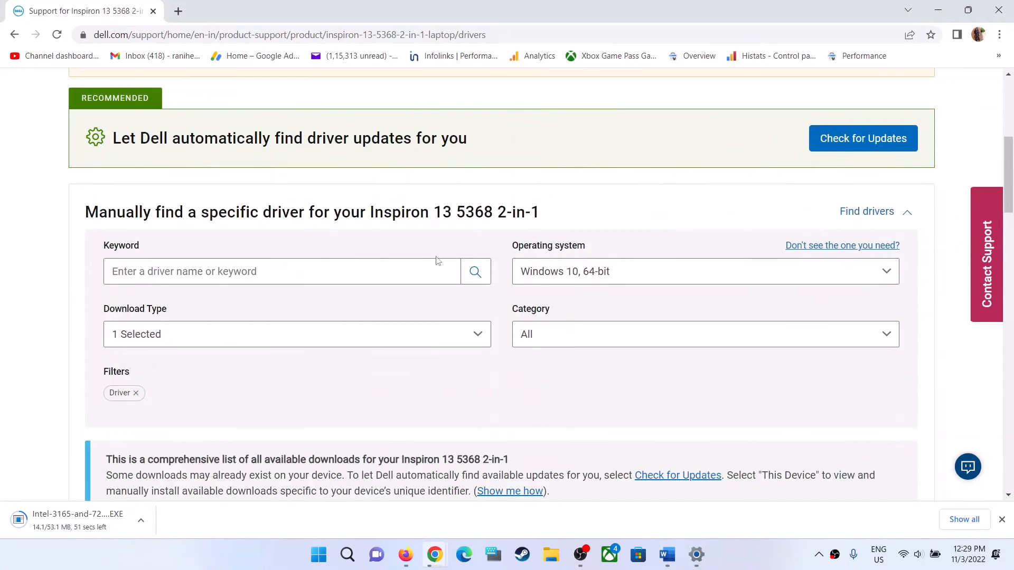
left_click(196, 336)
left_click(117, 407)
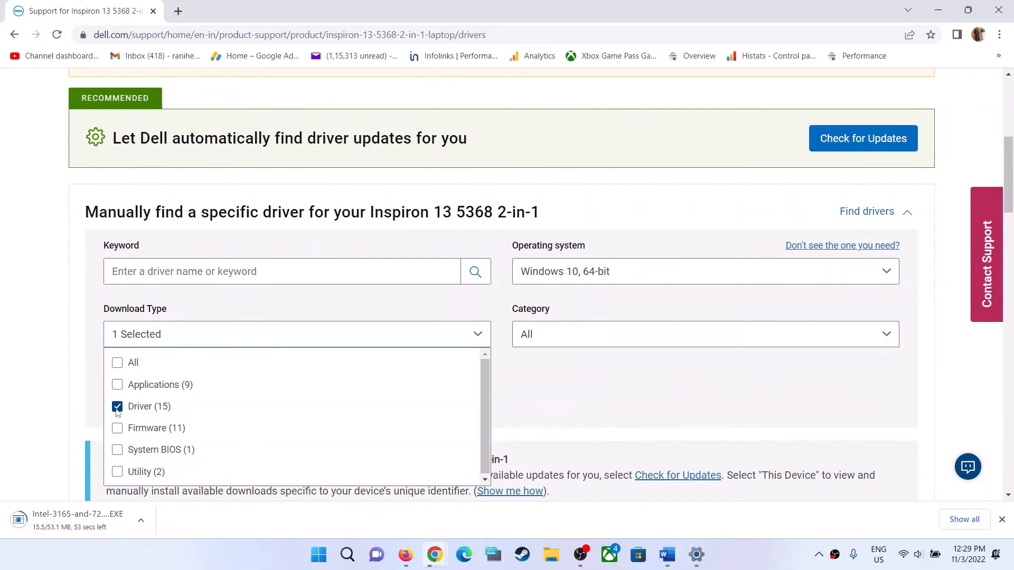
left_click(117, 450)
left_click(39, 369)
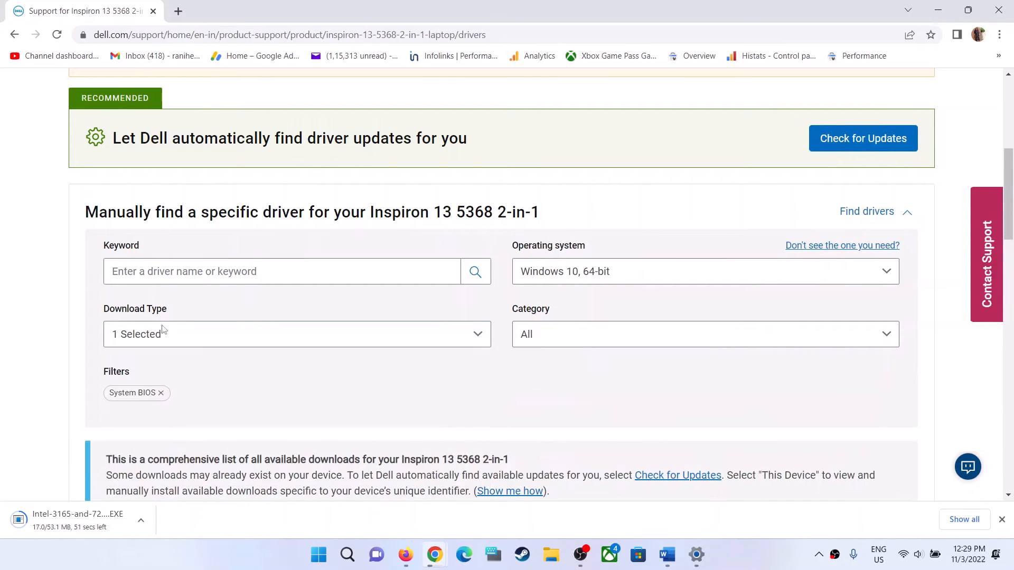
- Start downloading the Dell Inspiron 5368/5568/7368/7569/7778 System BIOS and check the laptop's battery charge
scroll(423, 348, "down", 6)
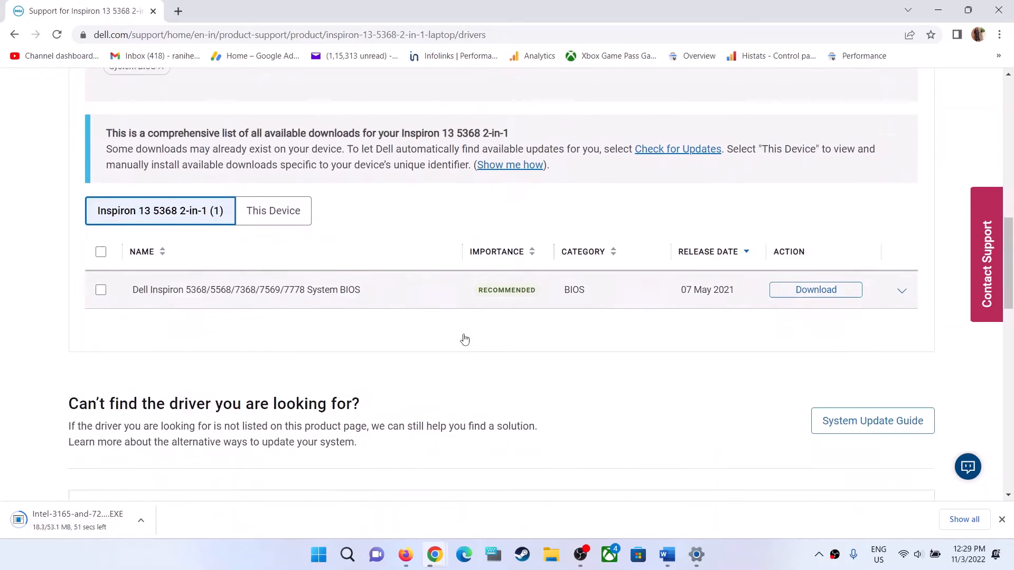
left_click(820, 220)
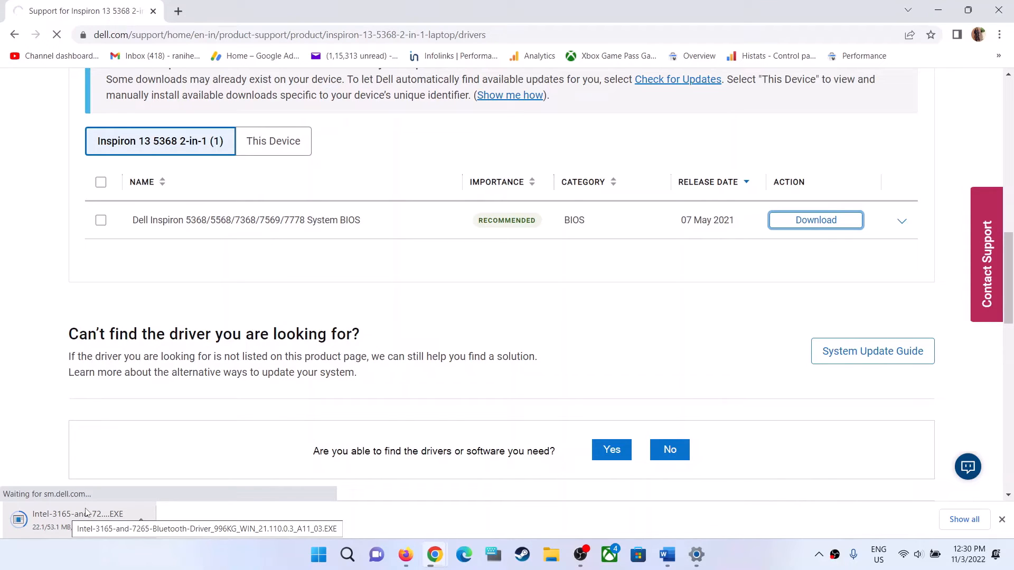
left_click(936, 558)
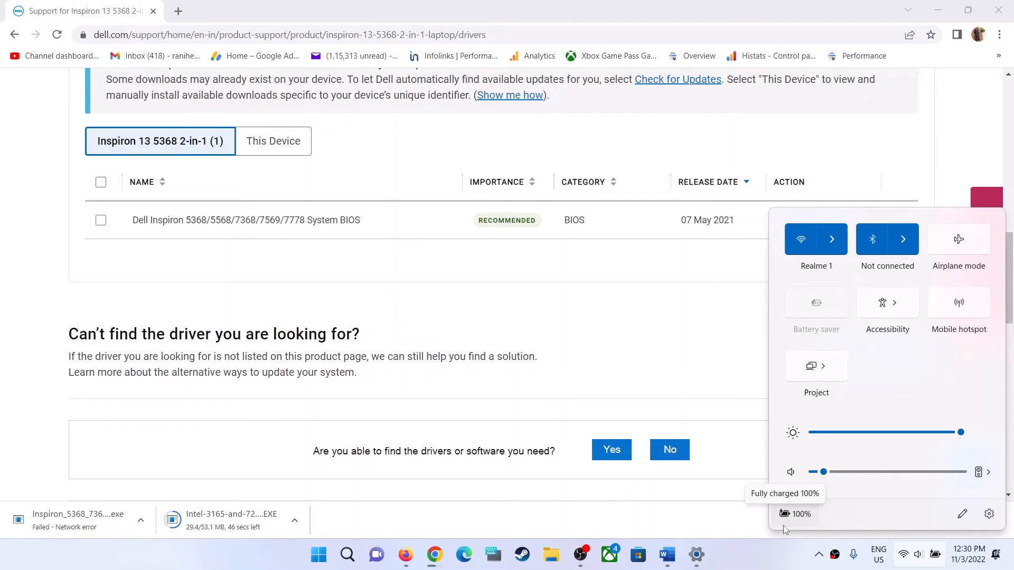
left_click(796, 555)
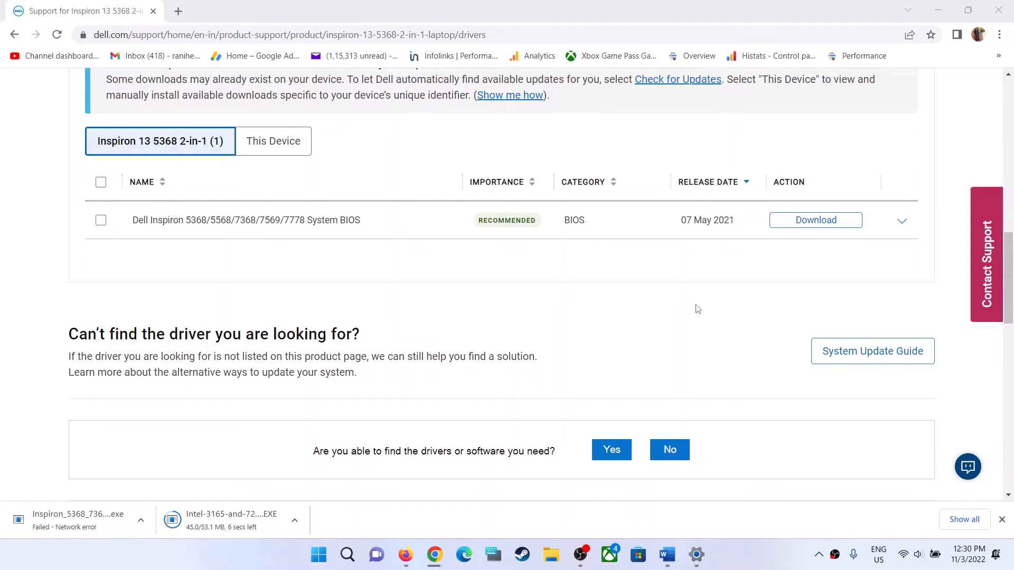
- Switch to the Word guide, highlight the Step 7 text, and advance to Step 8 on system restore
left_click(667, 553)
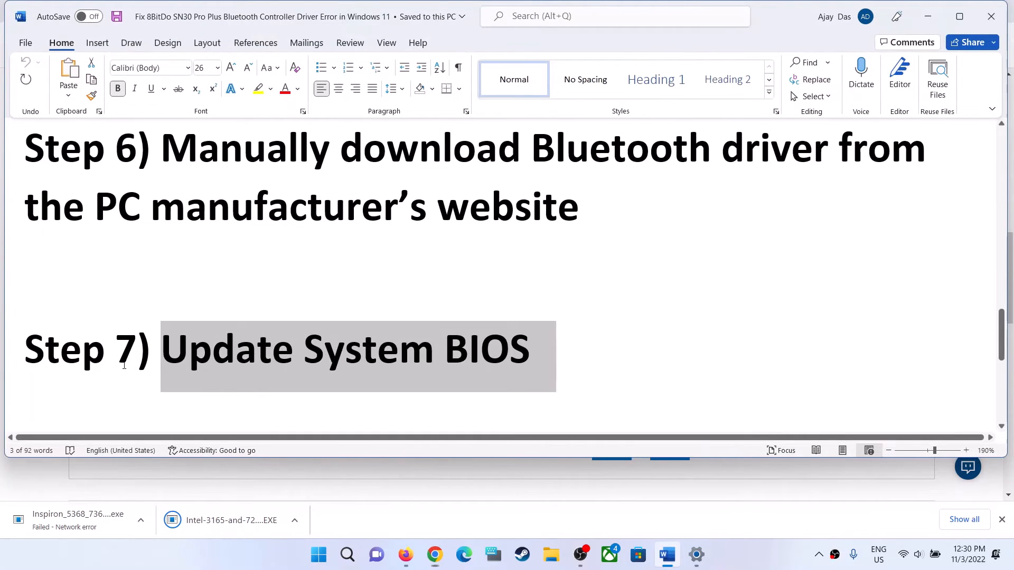
left_click_drag(124, 364, 469, 359)
scroll(254, 335, "down", 3)
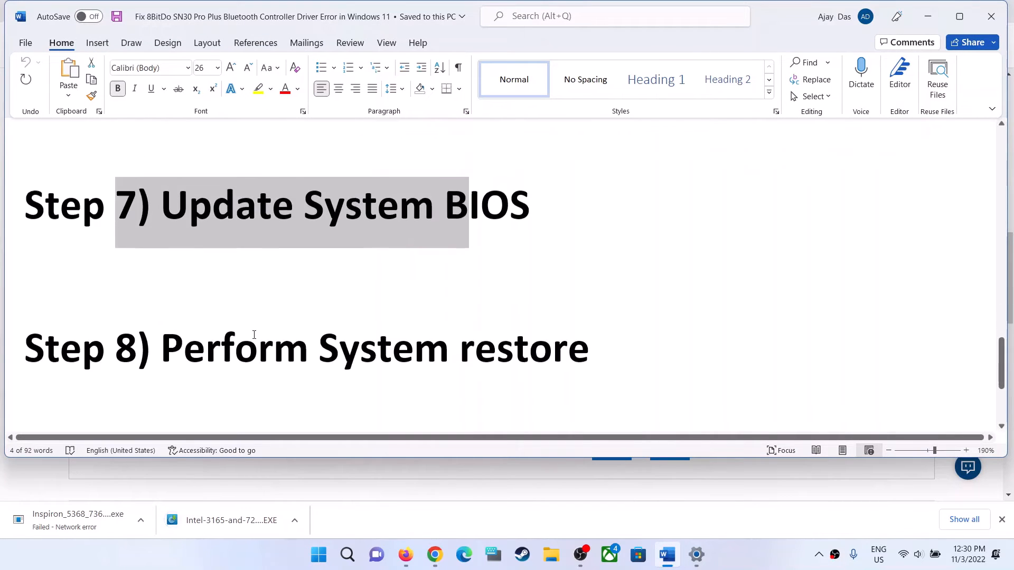
- Copy "System restore" from Step 8 of the guide, search Windows for it, and open Create a restore point
left_click_drag(619, 307, 161, 313)
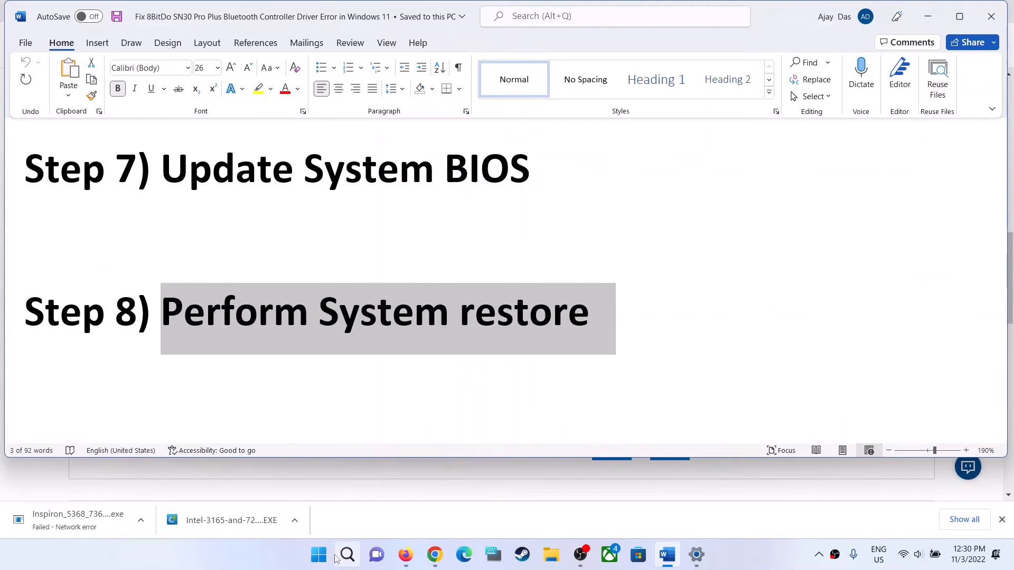
left_click_drag(590, 311, 319, 312)
key("ctrl+c")
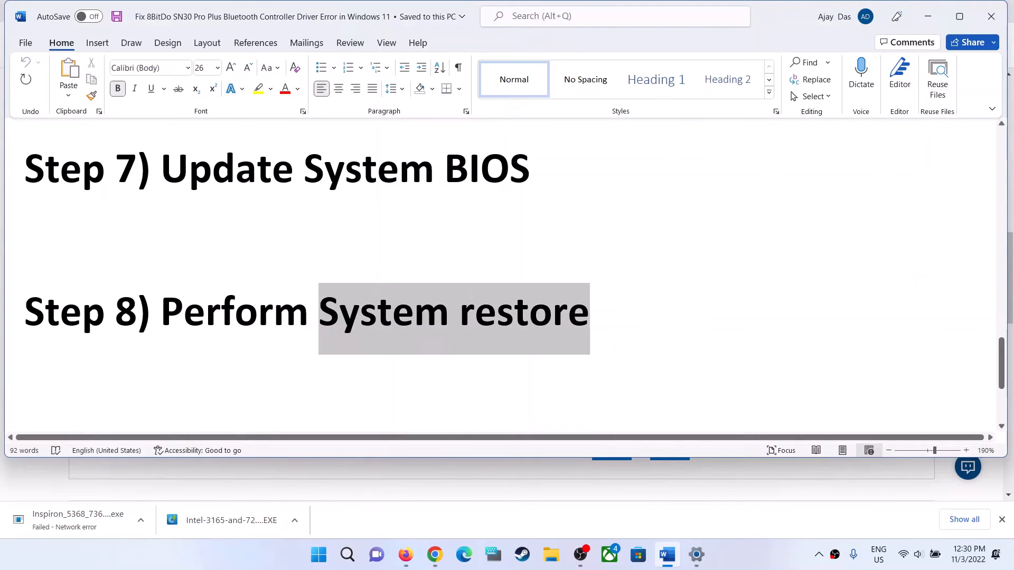
left_click(350, 556)
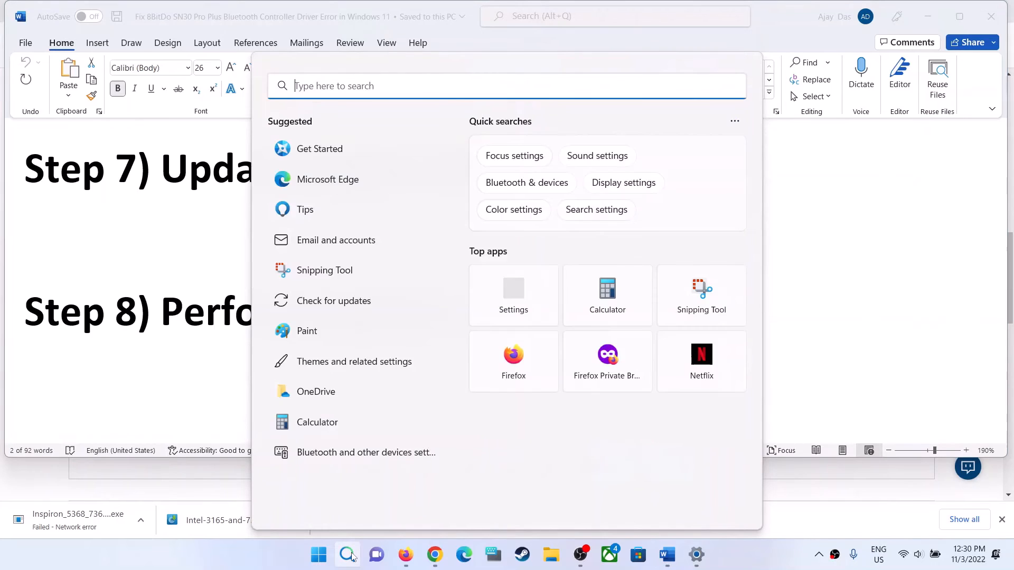
key("ctrl+v")
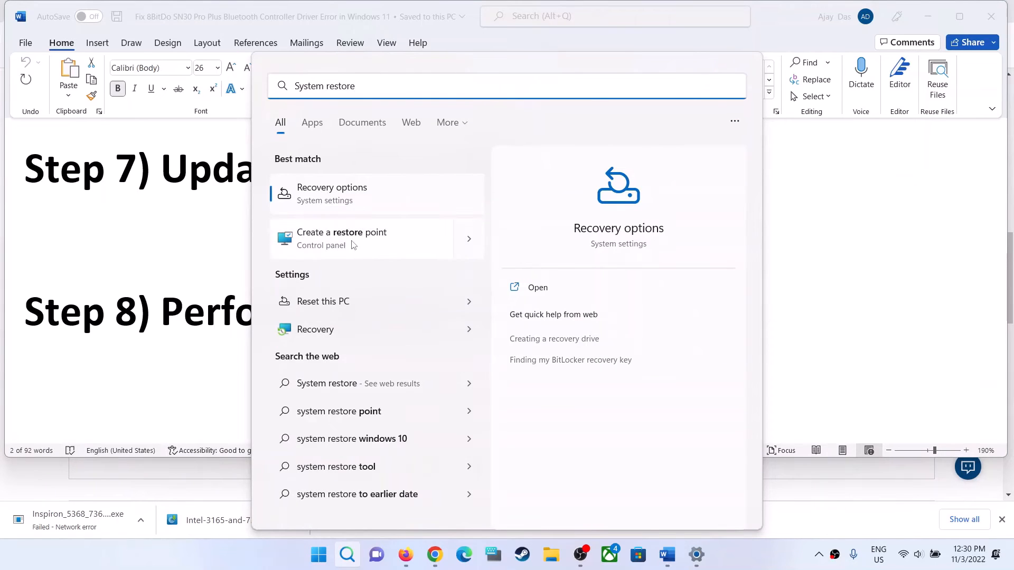
left_click(347, 257)
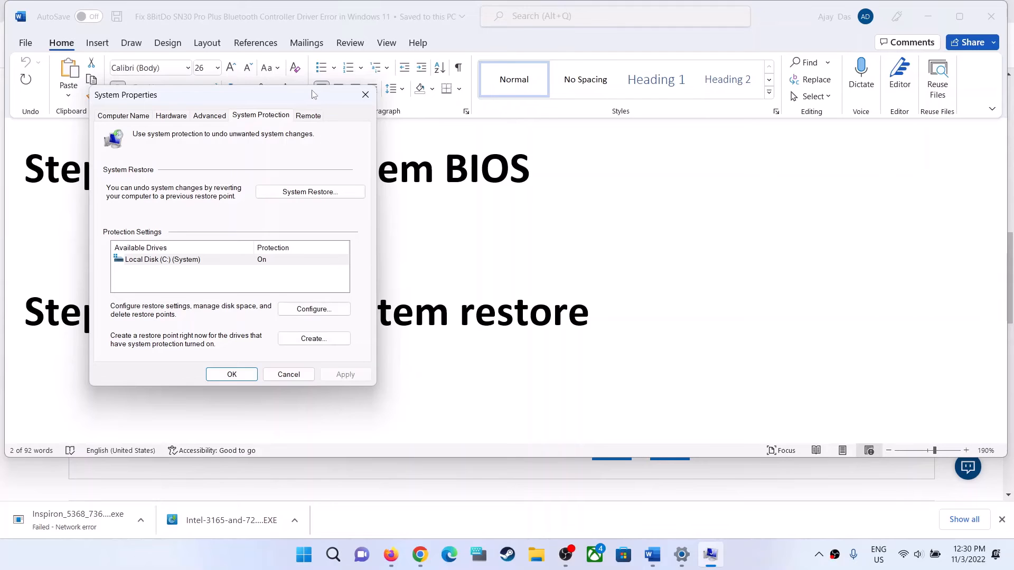
- Start System Restore, select the 11/1/2022 4:12:13 PM automatic restore point, and close the wizard and System Properties without restoring
left_click_drag(311, 95, 550, 131)
left_click(551, 228)
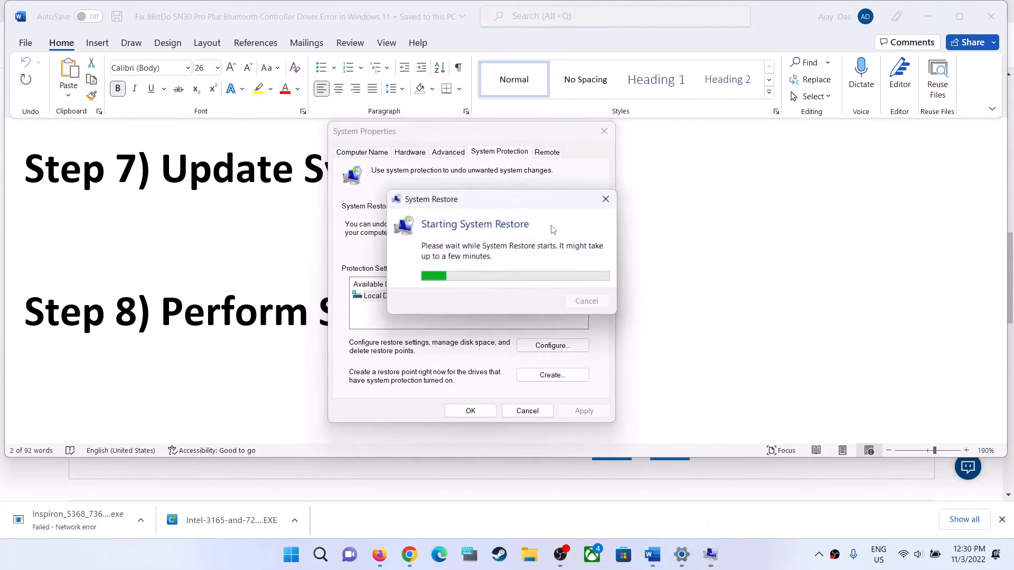
left_click(595, 417)
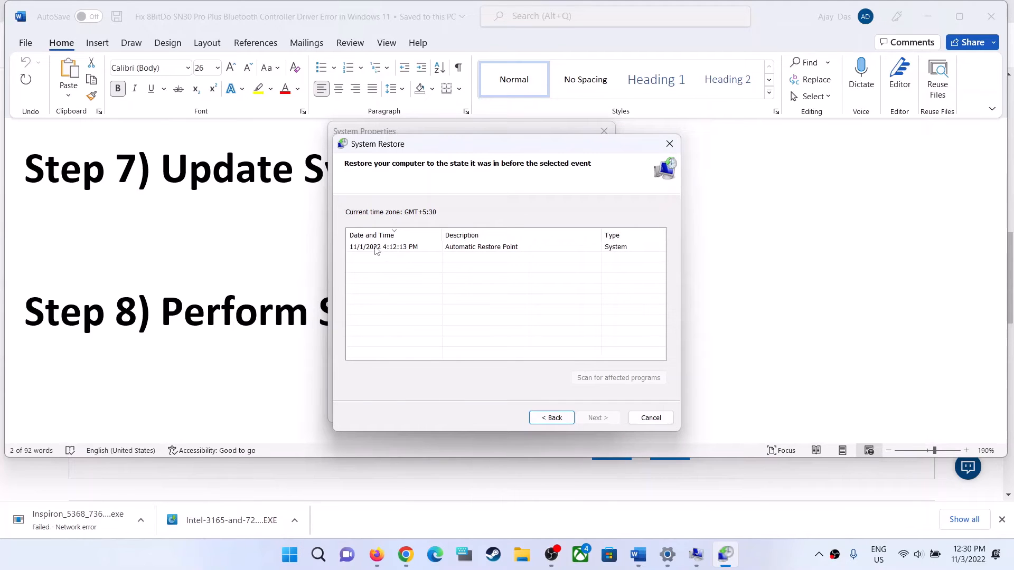
left_click(377, 248)
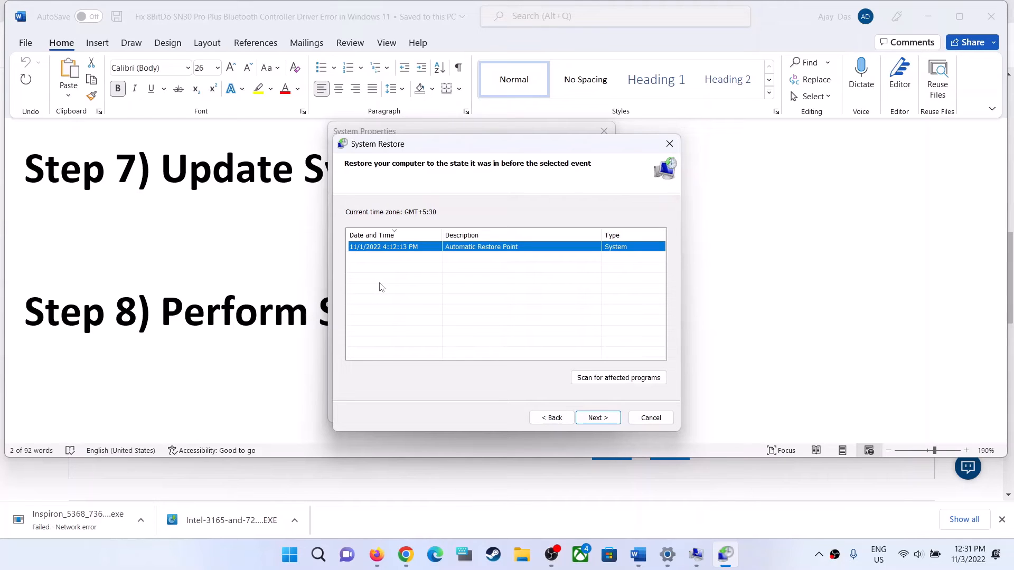
left_click(596, 418)
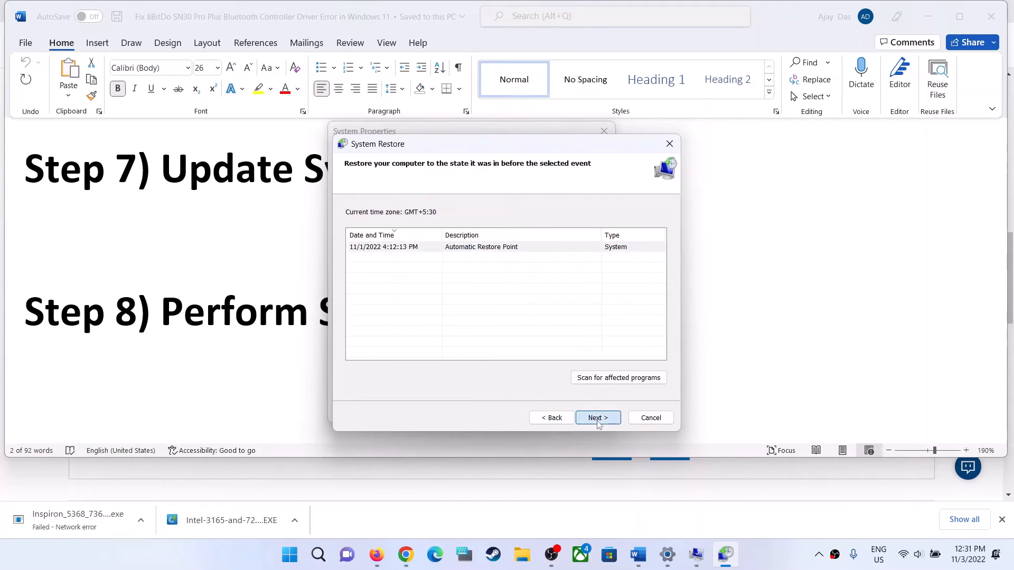
left_click(646, 420)
left_click(604, 131)
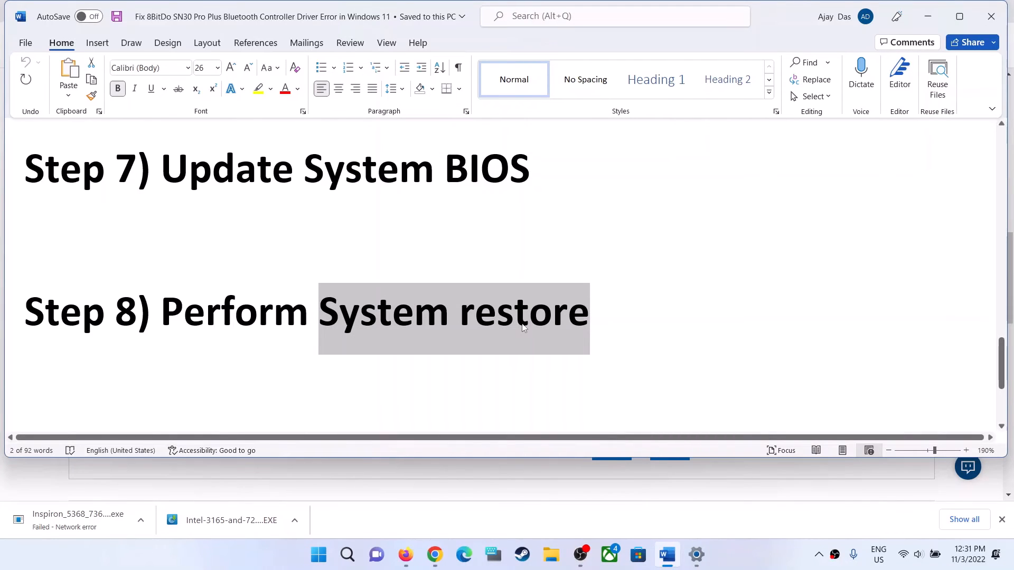
- Advance the guide to Step 9, highlight its text, and open the Microsoft Windows 11 download link
scroll(320, 316, "down", 3)
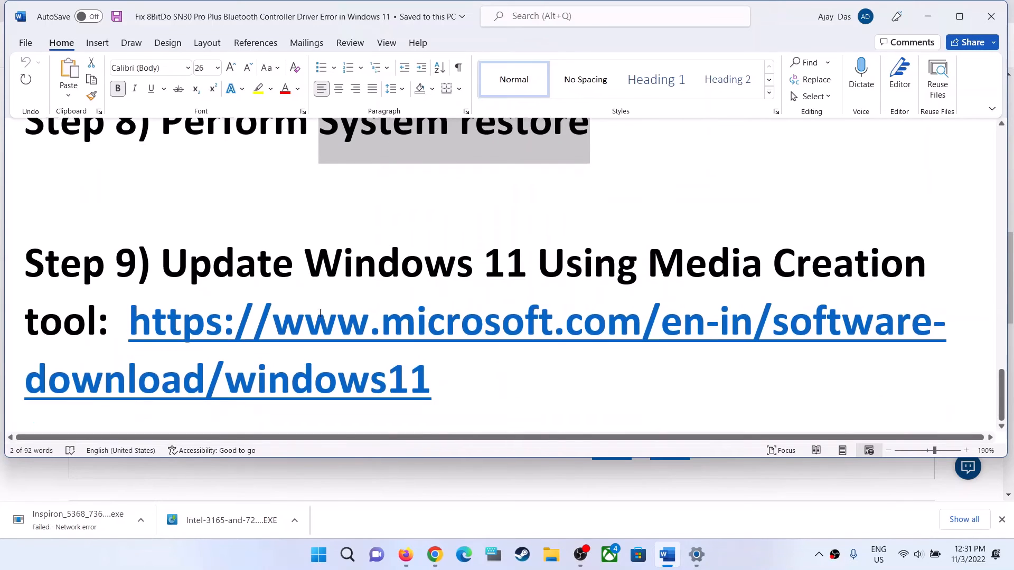
left_click_drag(174, 264, 110, 325)
left_click_drag(222, 258, 120, 325)
left_click_drag(462, 378, 286, 336)
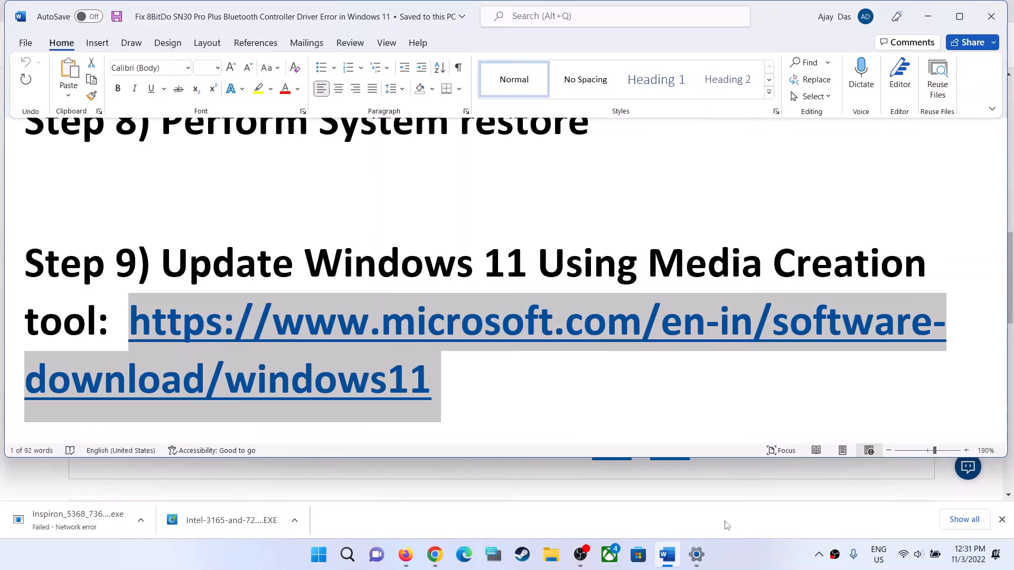
left_click(294, 332)
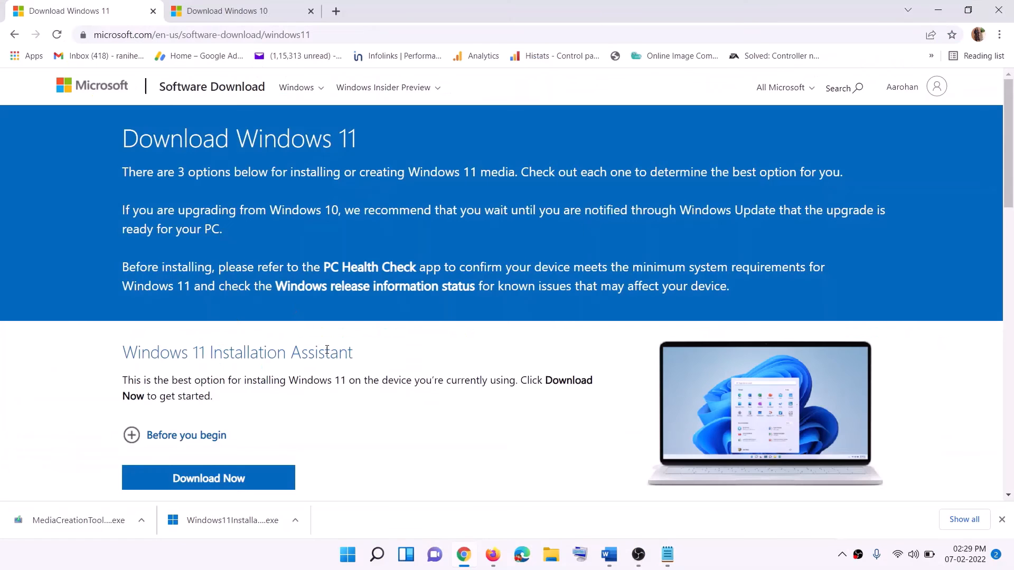
- Download the media creation tool under Create Windows 11 Installation Media, run it, and allow it to make changes
scroll(327, 350, "down", 5)
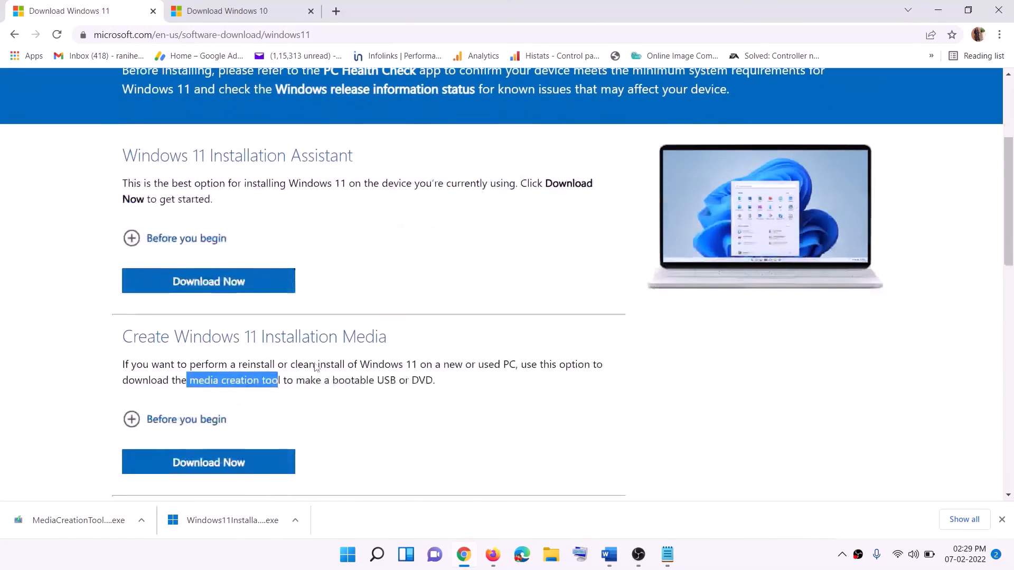
left_click(193, 313)
left_click_drag(193, 313, 292, 313)
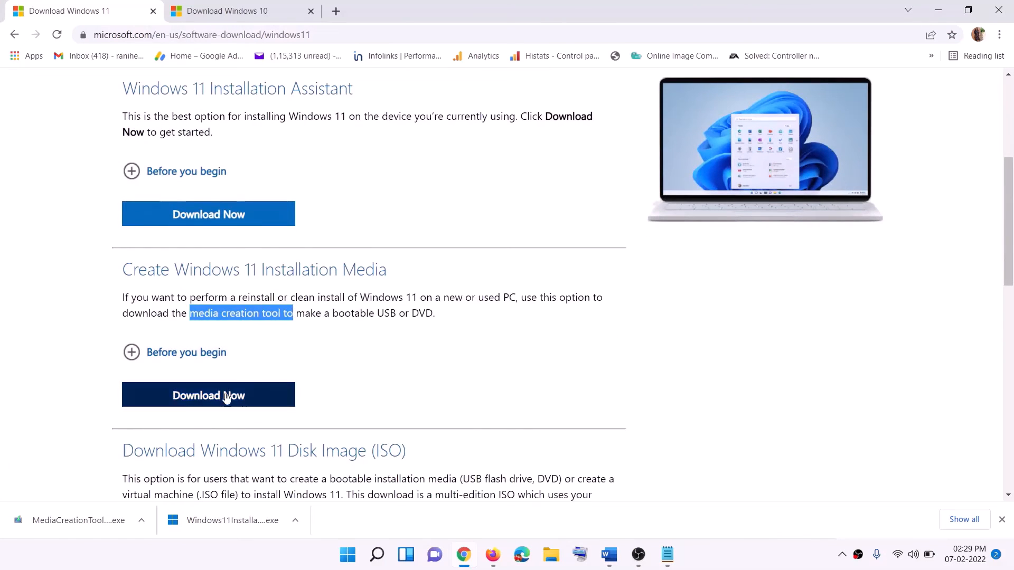
left_click(202, 400)
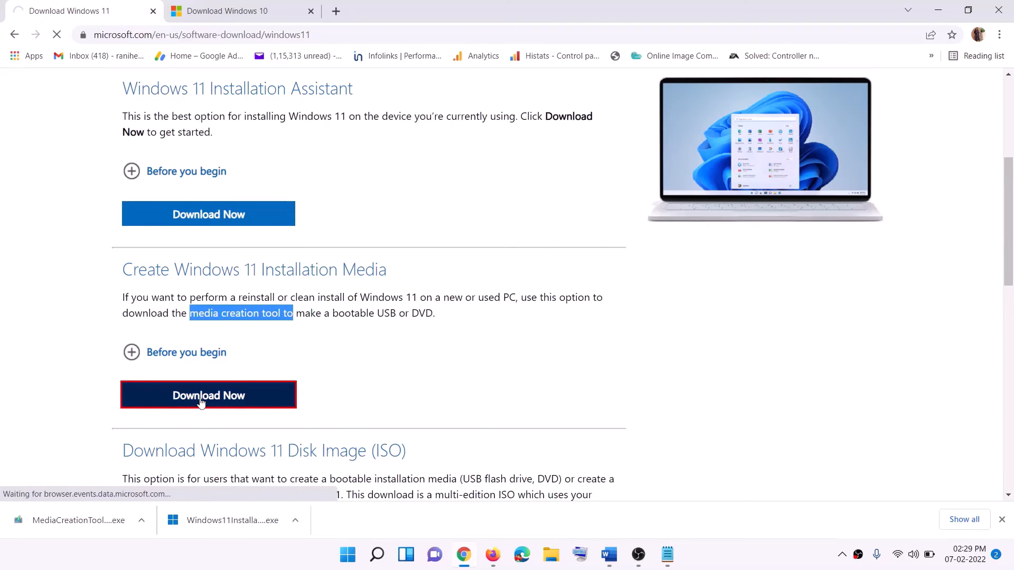
left_click(90, 522)
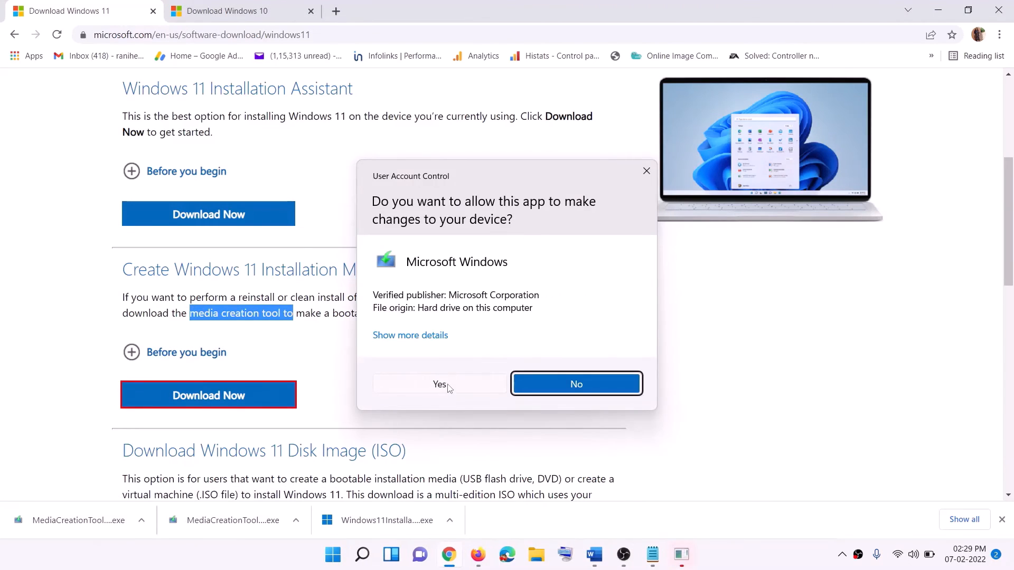
left_click(440, 385)
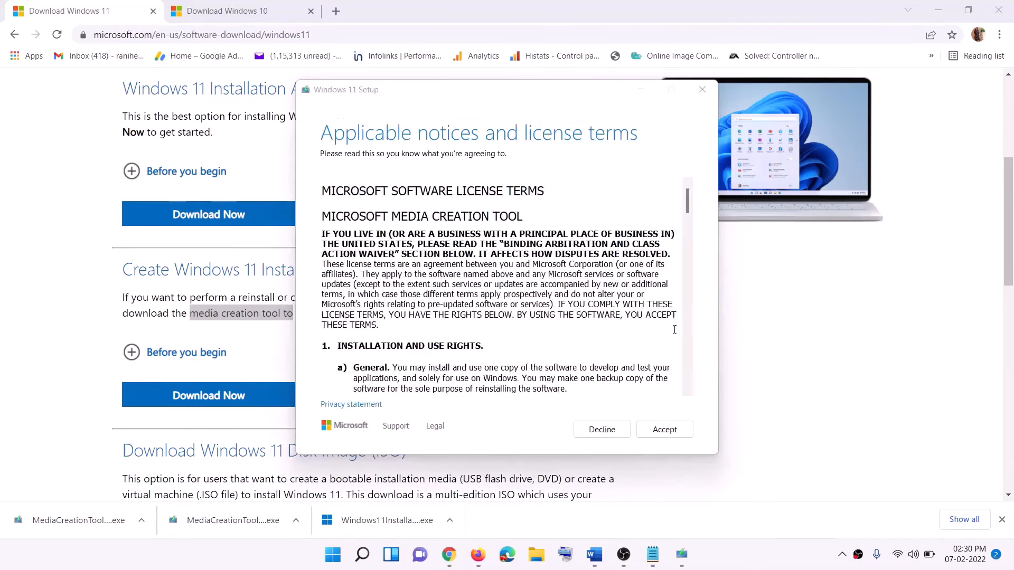
- Accept the license terms, keep the recommended language and edition, and save the ISO file as Windows on the Desktop
left_click(653, 429)
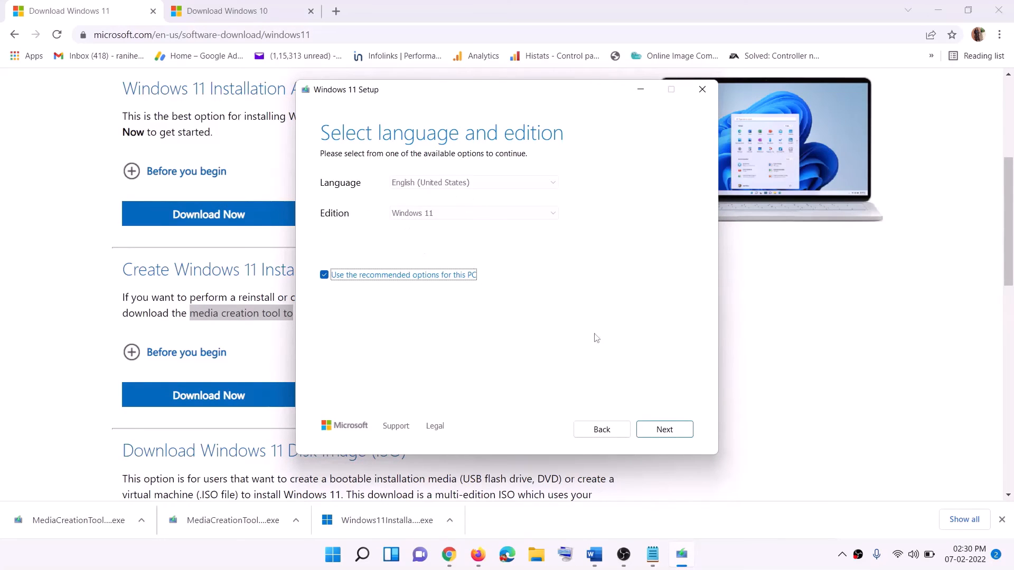
left_click(657, 430)
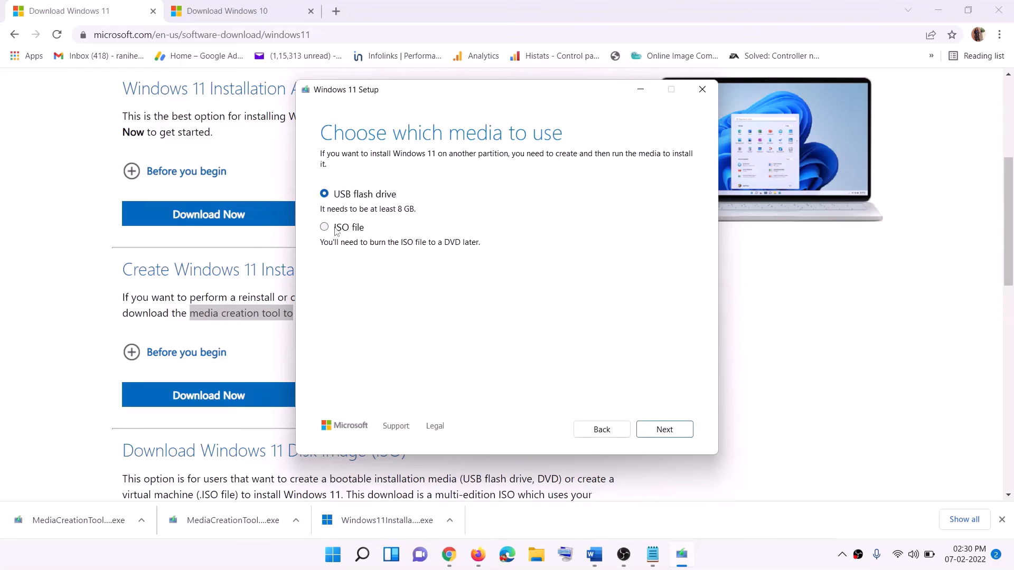
left_click(380, 227)
left_click(670, 430)
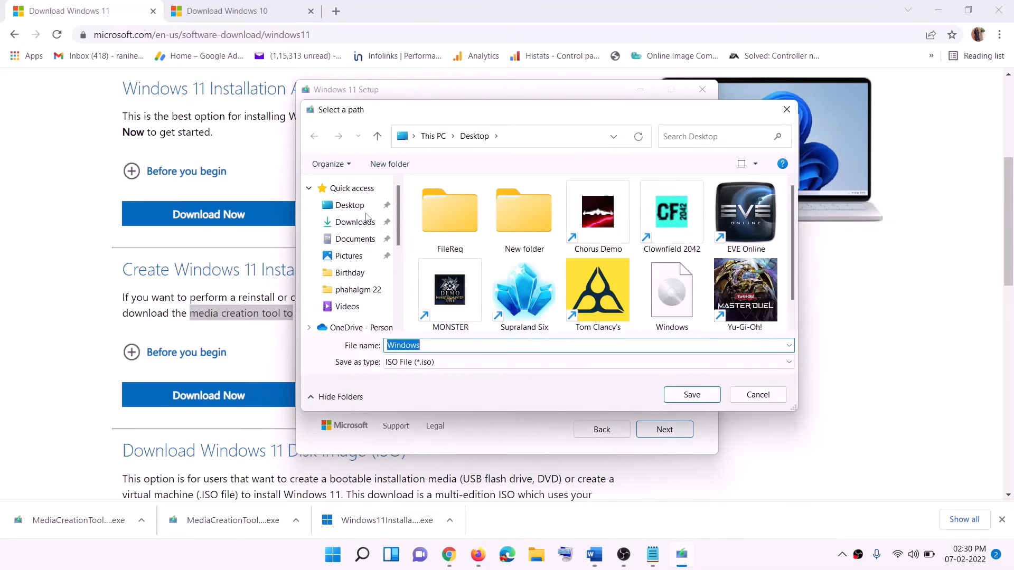
left_click(378, 208)
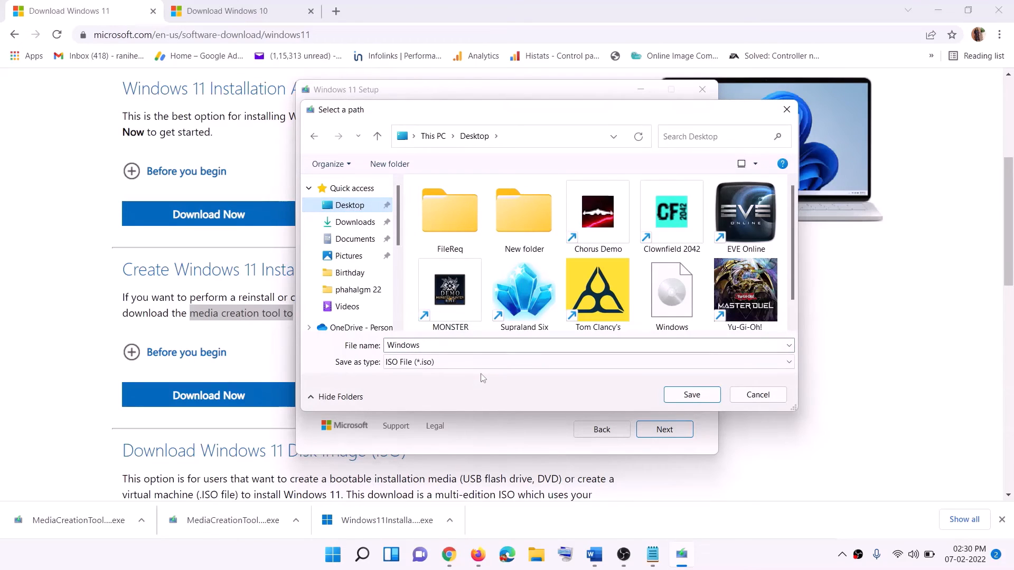
left_click(692, 395)
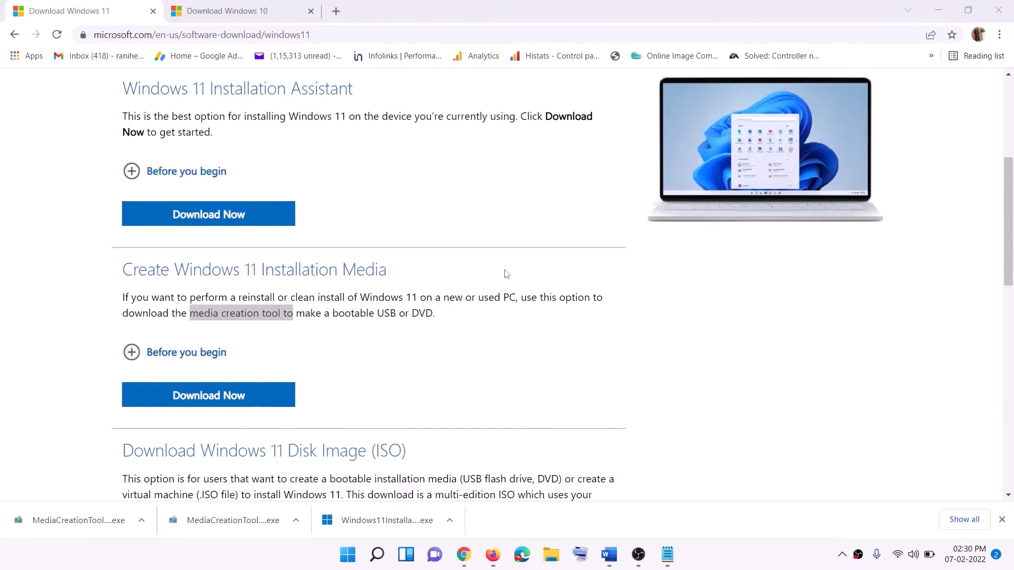
- Show the desktop, reposition the Windows disc image among the icons, and open it
key("super+d")
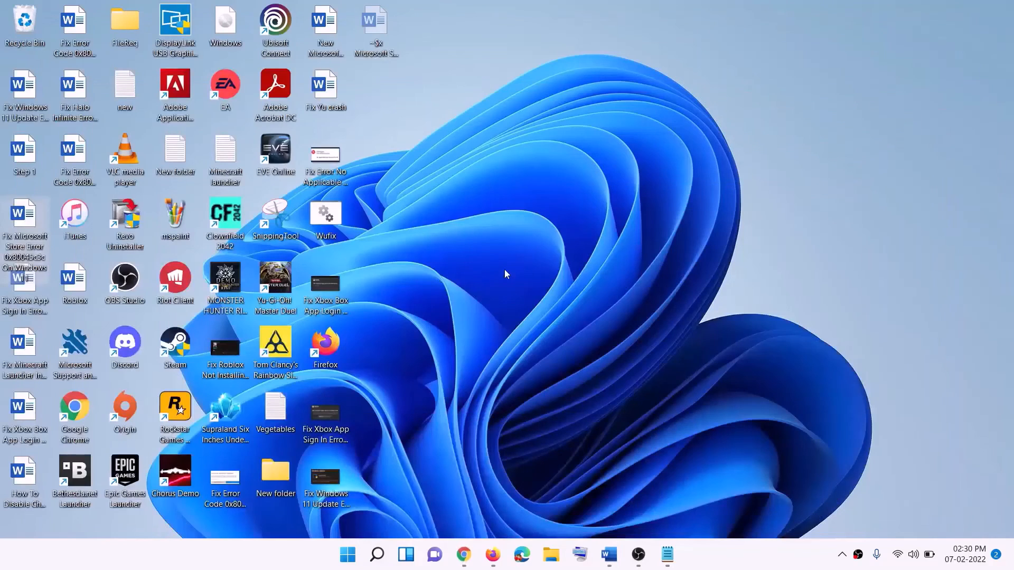
left_click_drag(248, 30, 404, 325)
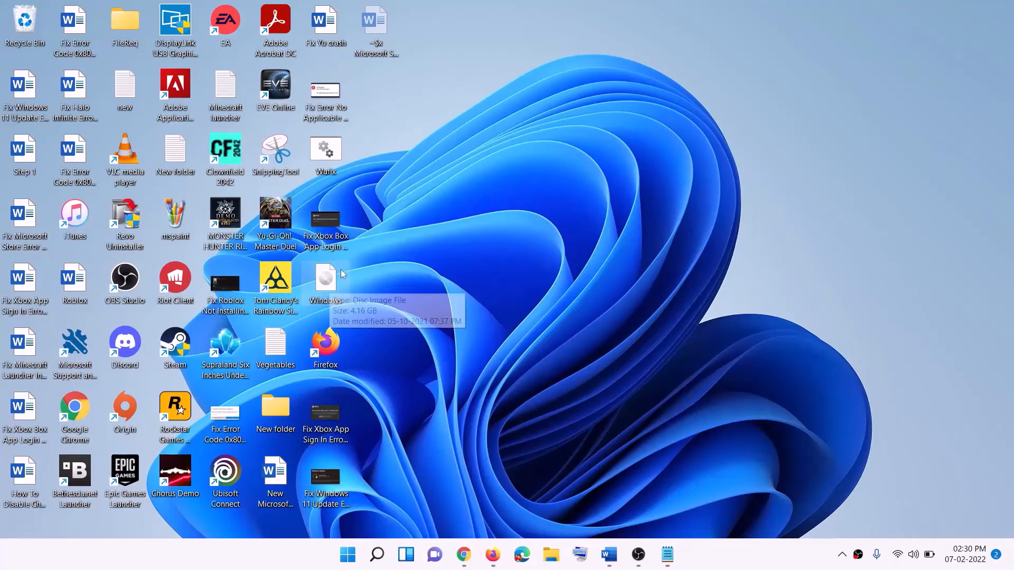
double_click(327, 285)
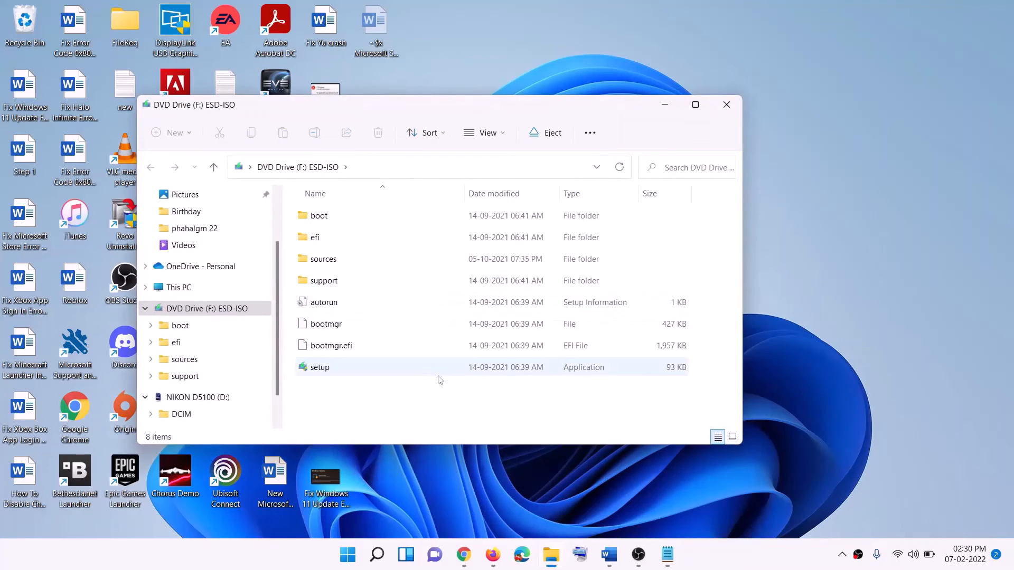
- Run setup from the mounted ESD-ISO drive, allow it to make changes, and continue past the Install Windows 11 page
left_click(322, 369)
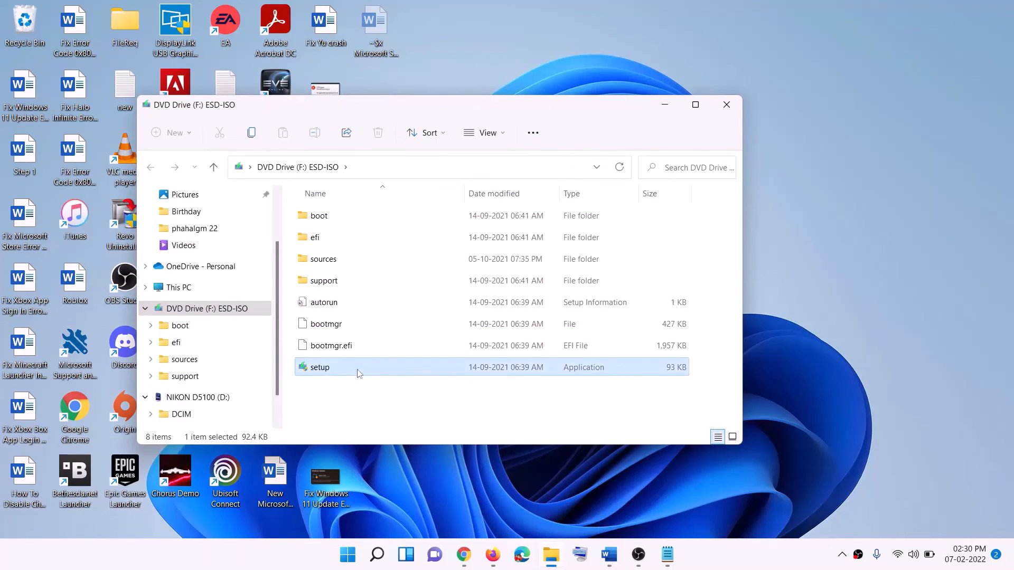
double_click(345, 365)
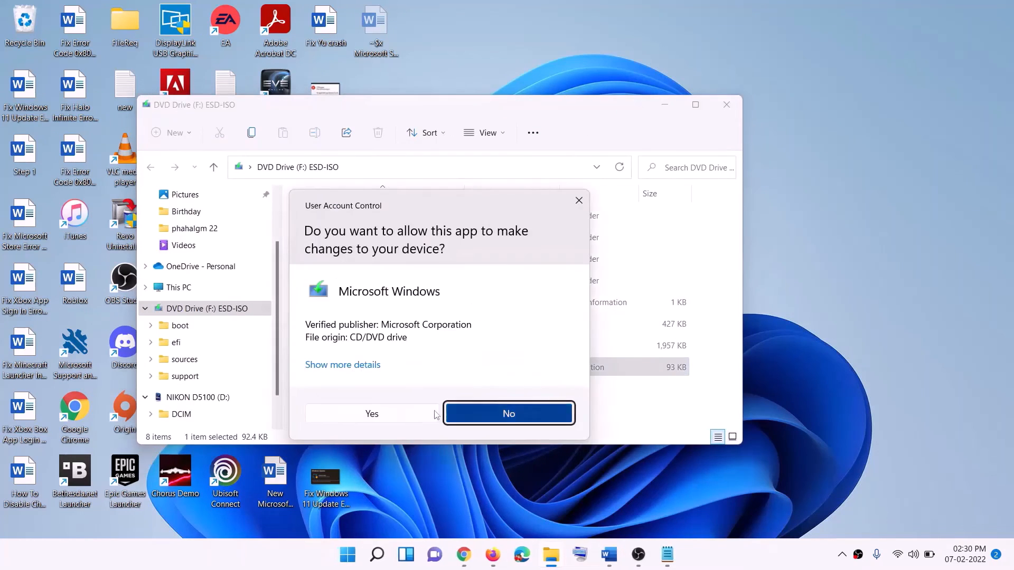
left_click(435, 415)
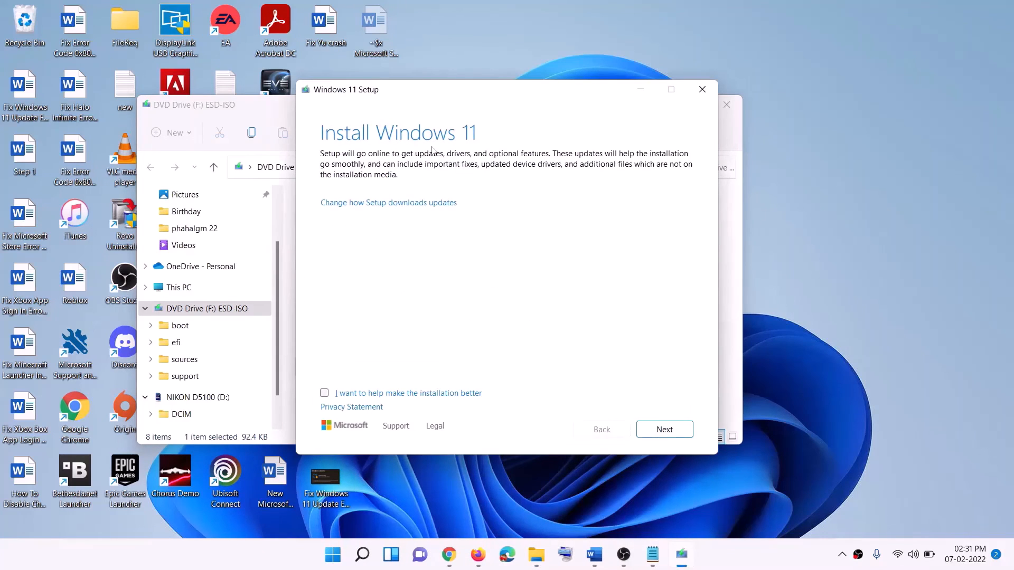
left_click(664, 430)
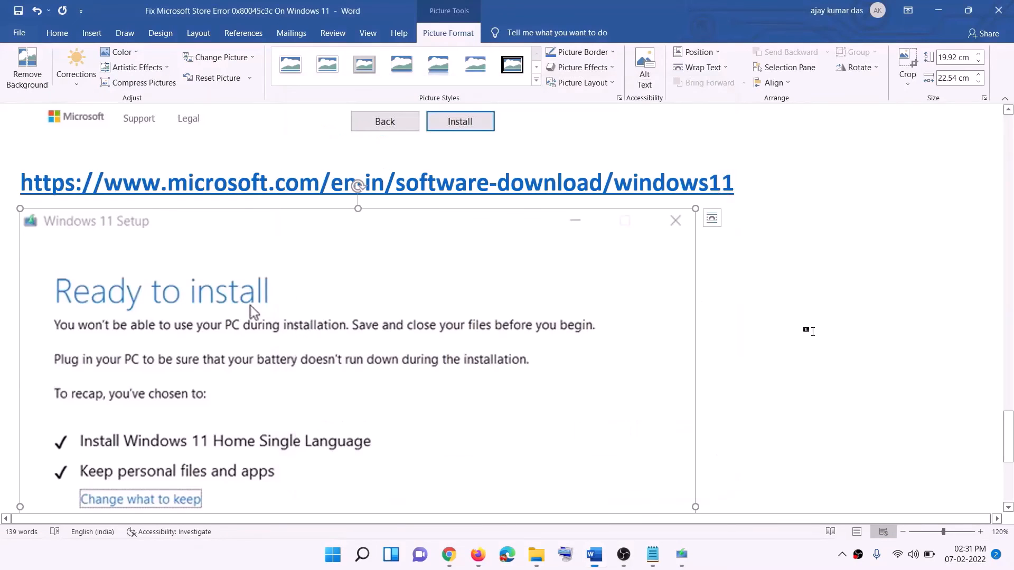
- Review the Ready to install screenshot in the Word document, including the option to keep personal files and apps
scroll(261, 240, "down", 3)
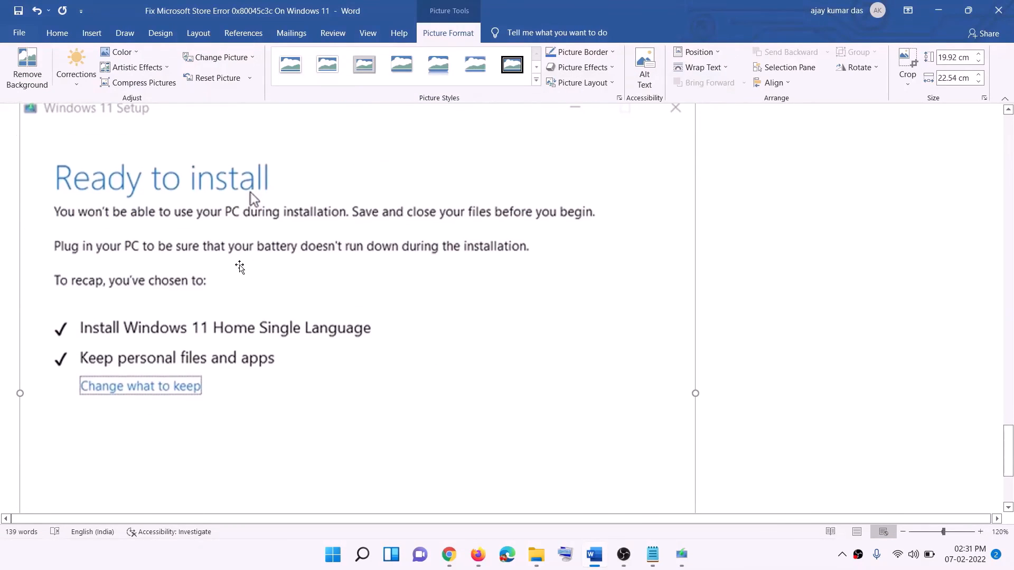
scroll(248, 258, "down", 1)
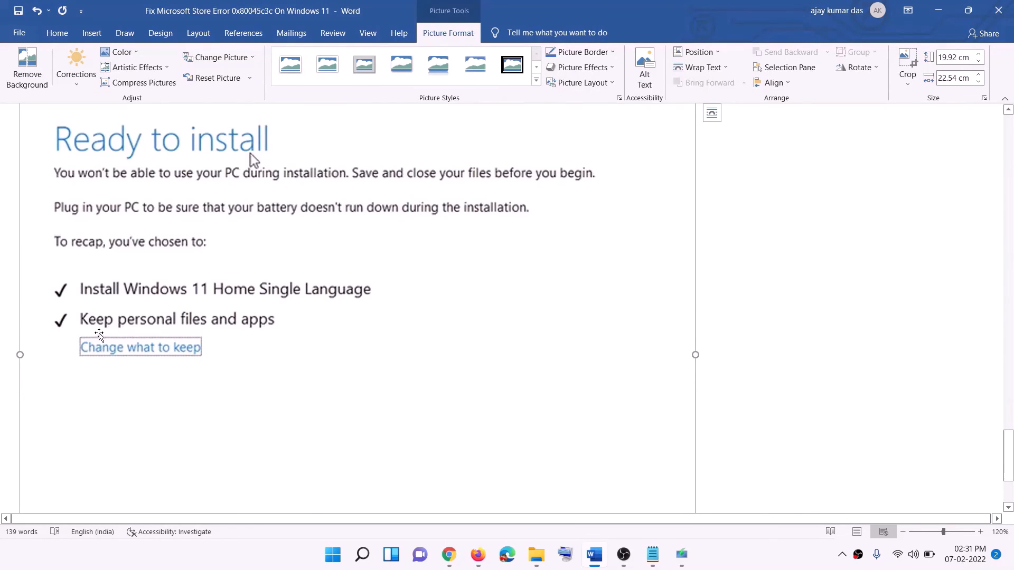
scroll(335, 330, "down", 3)
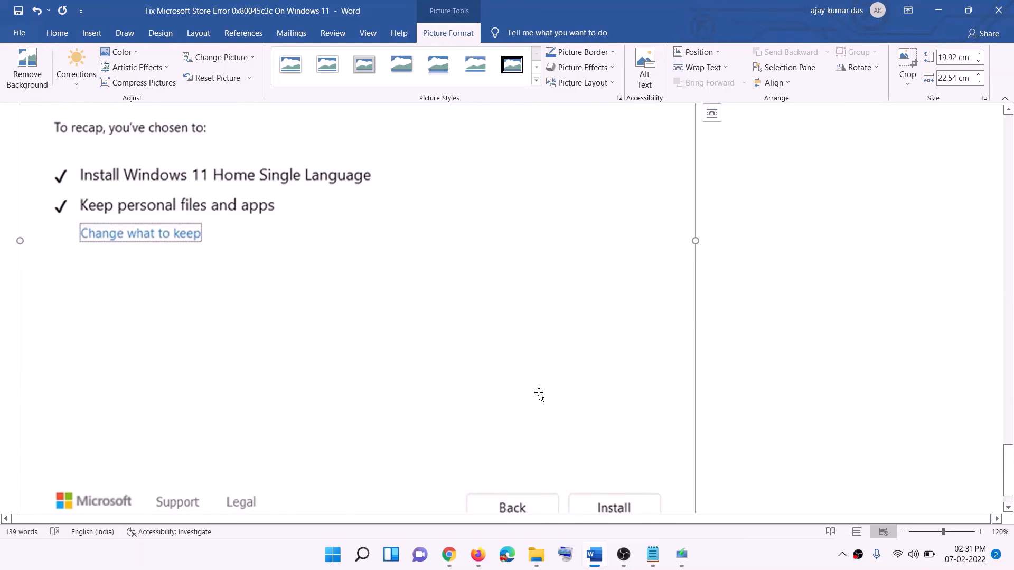
scroll(539, 395, "up", 7)
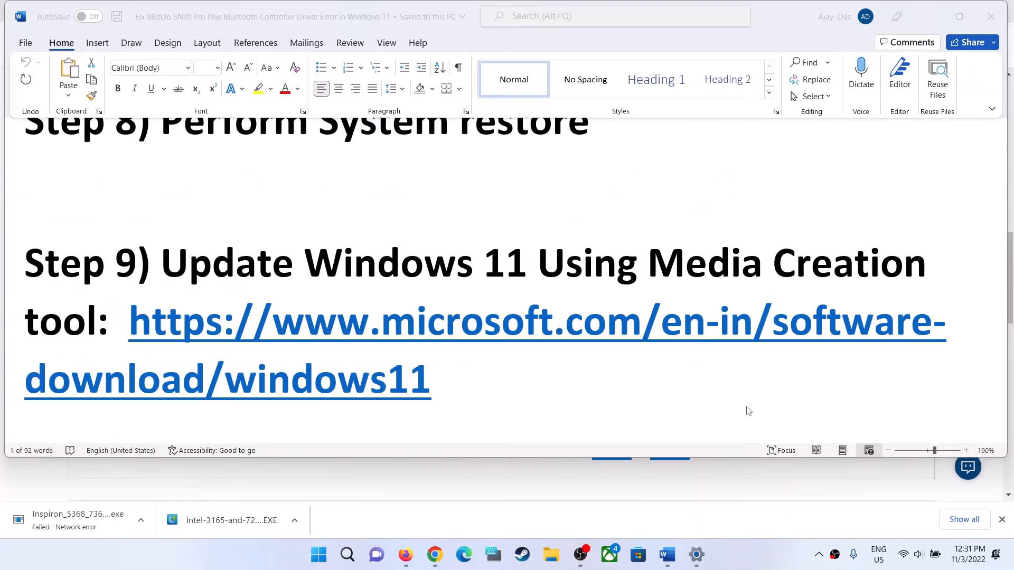
- Return to the start of the 8BitDo guide, highlight its title text, and show the desktop
scroll(708, 344, "up", 15)
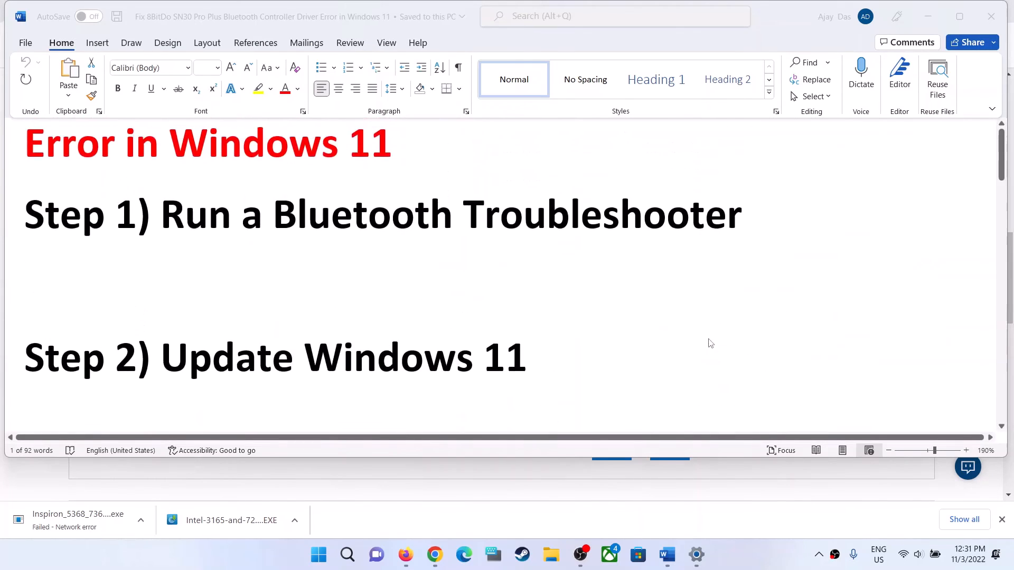
scroll(708, 344, "up", 1)
left_click(101, 159)
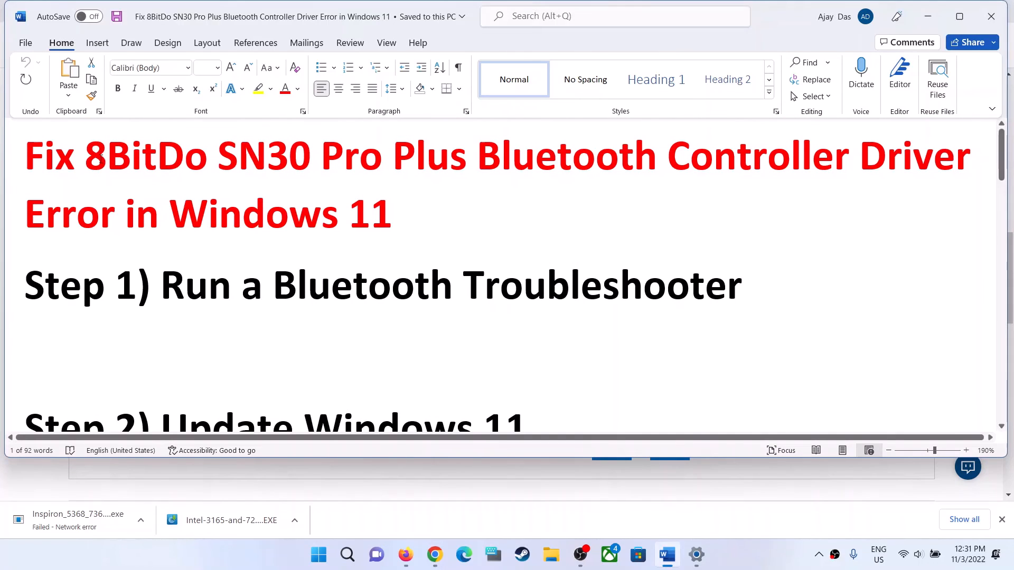
left_click_drag(101, 159, 377, 239)
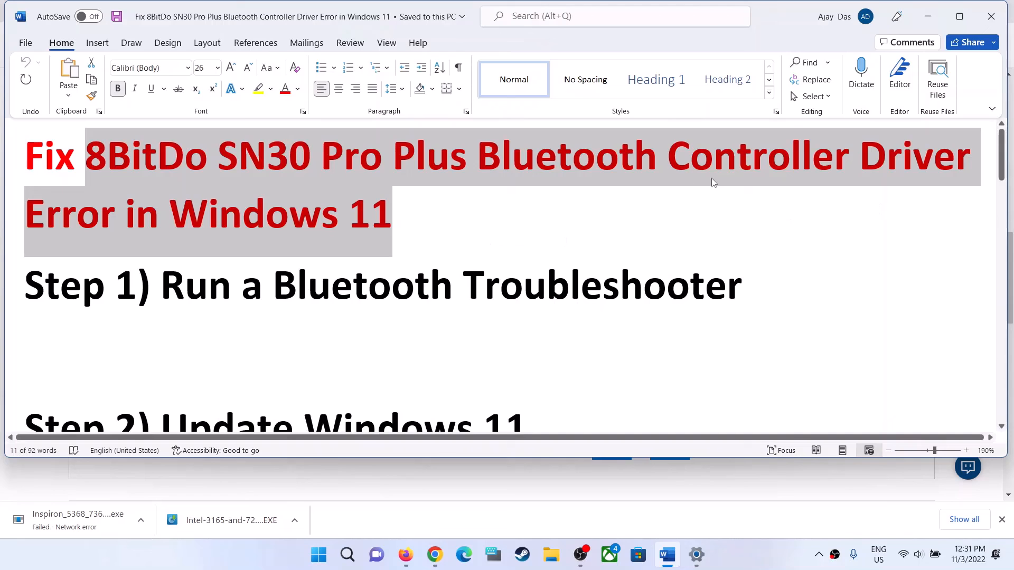
key("super+d")
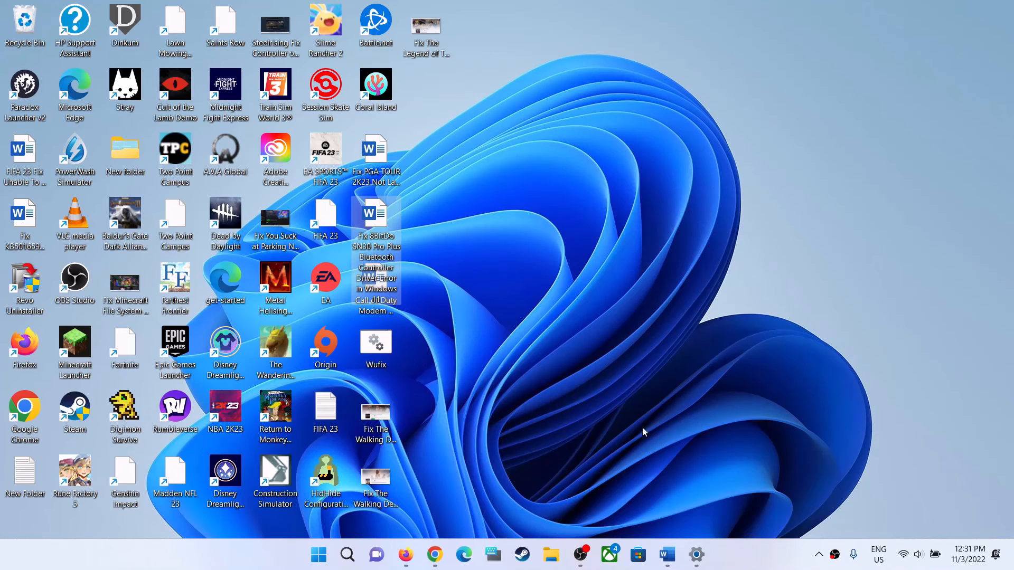